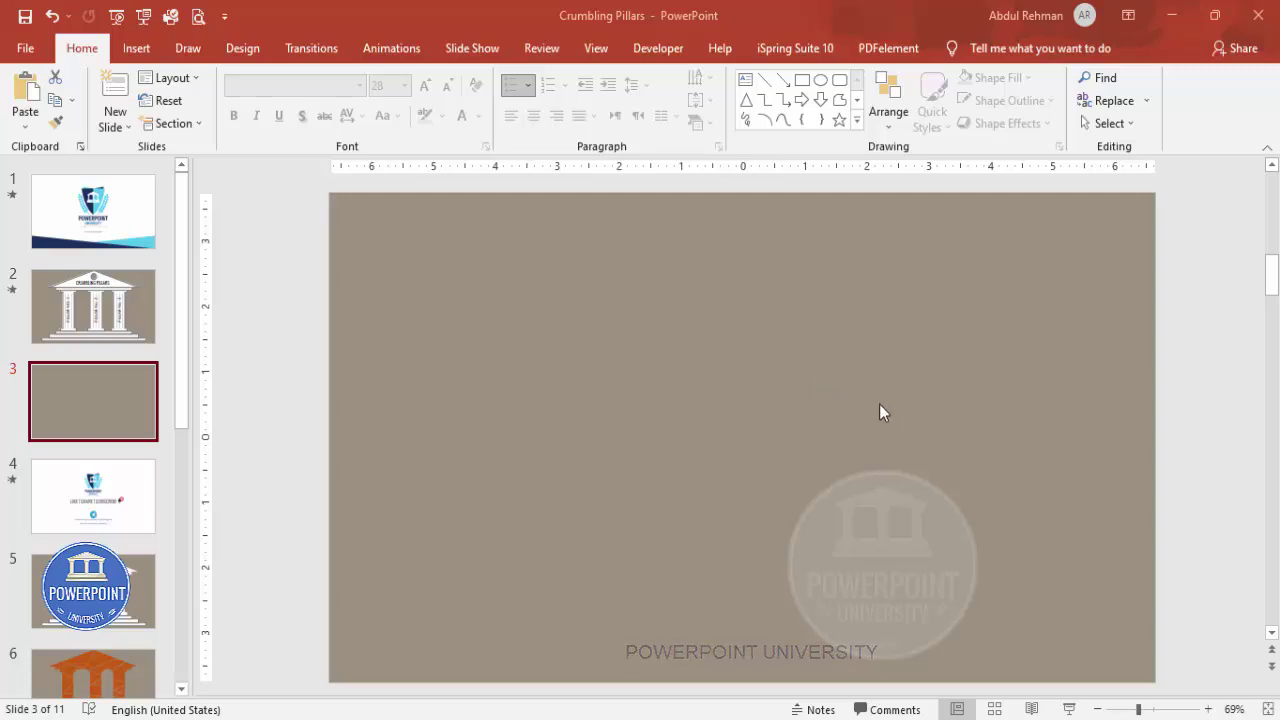
Bring up the Insert ribbon with slide 3, the empty taupe slide, showing.
left_click(135, 48)
Draw a long rectangle bar near the bottom of slide 3.
left_click(298, 105)
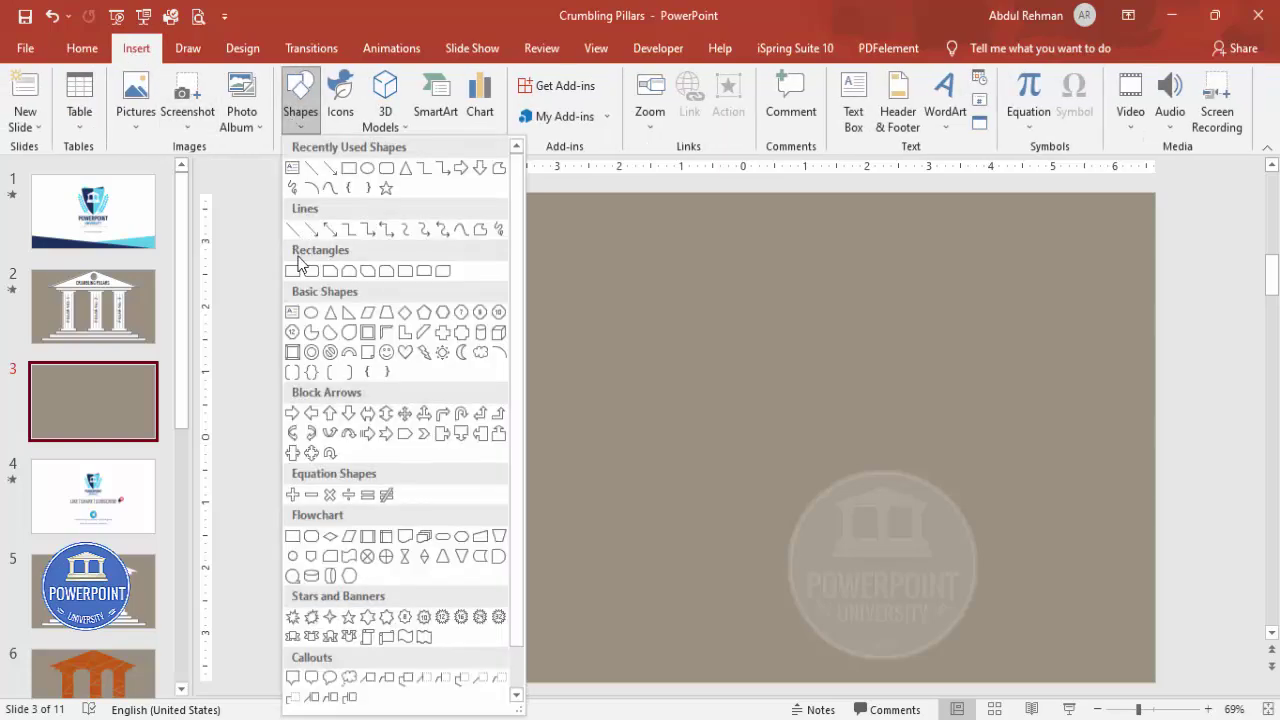
left_click(292, 275)
mouse_move(403, 620)
left_mouse_down()
mouse_move(606, 651)
mouse_move(1070, 643)
left_mouse_up()
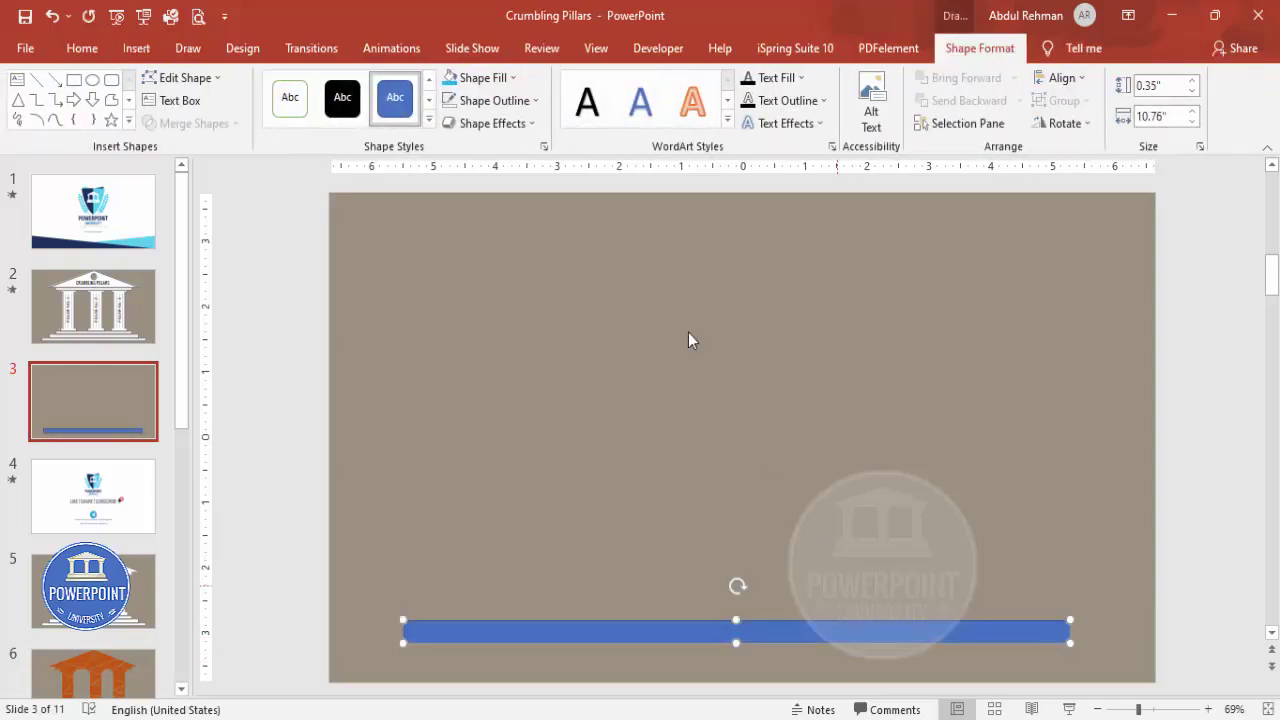
Give the bar a white fill and a dark grey 2¼ pt outline.
left_click(494, 100)
left_click(492, 312)
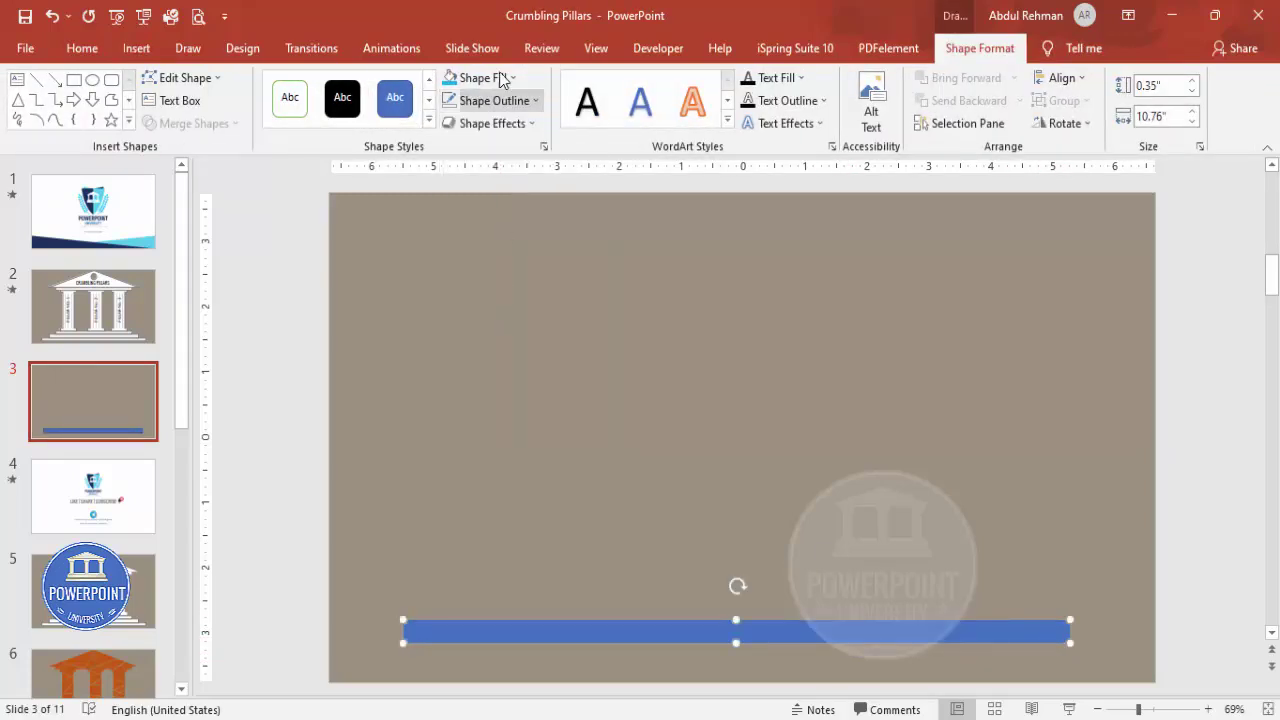
left_click(470, 78)
left_click(457, 128)
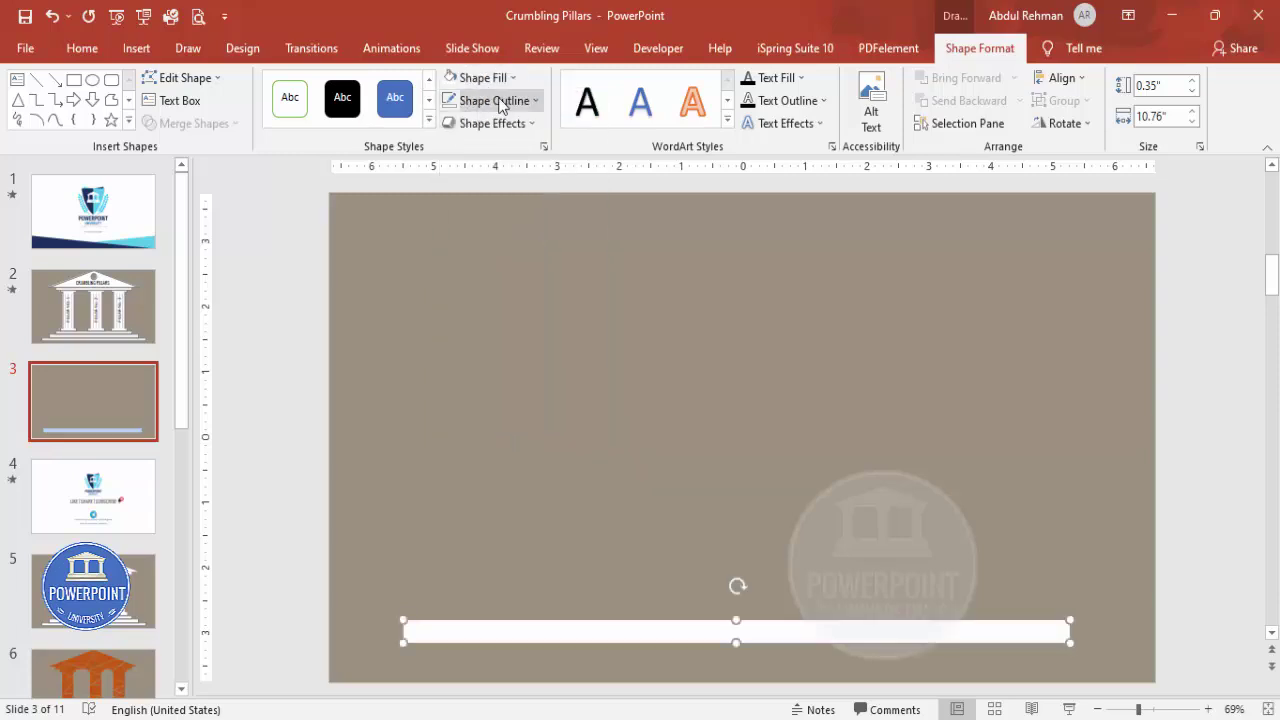
left_click(512, 103)
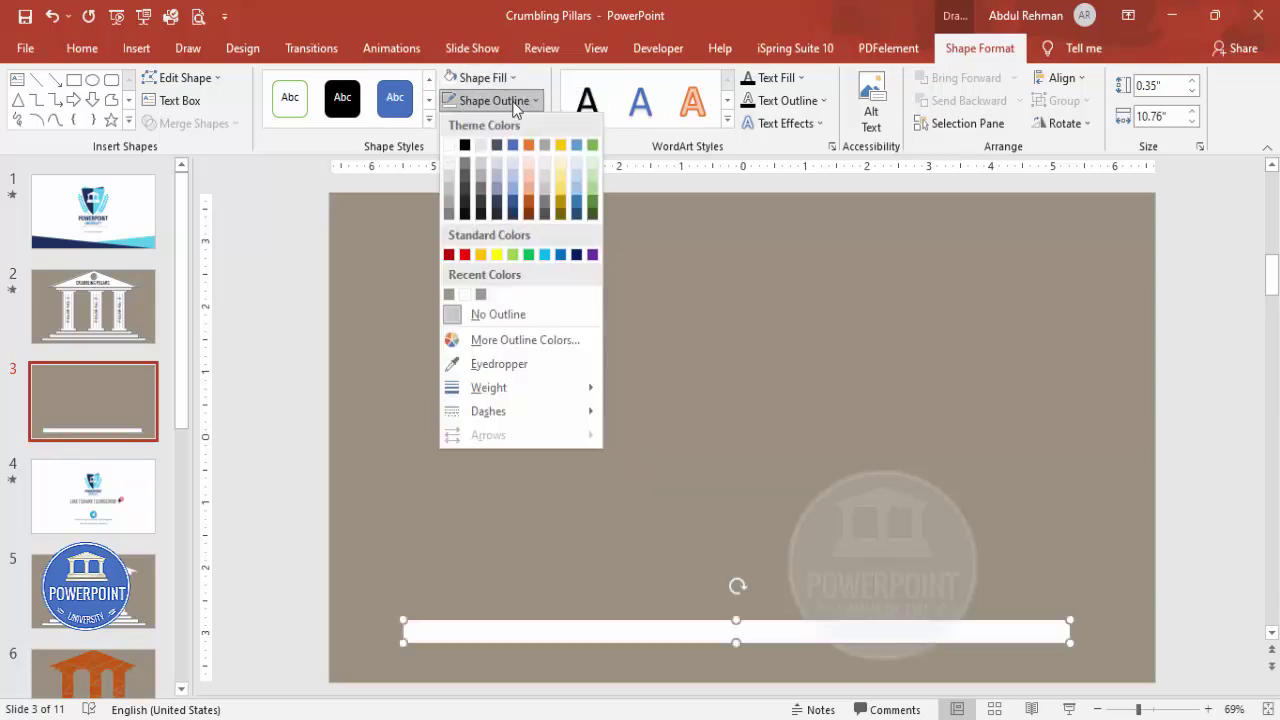
left_click(466, 166)
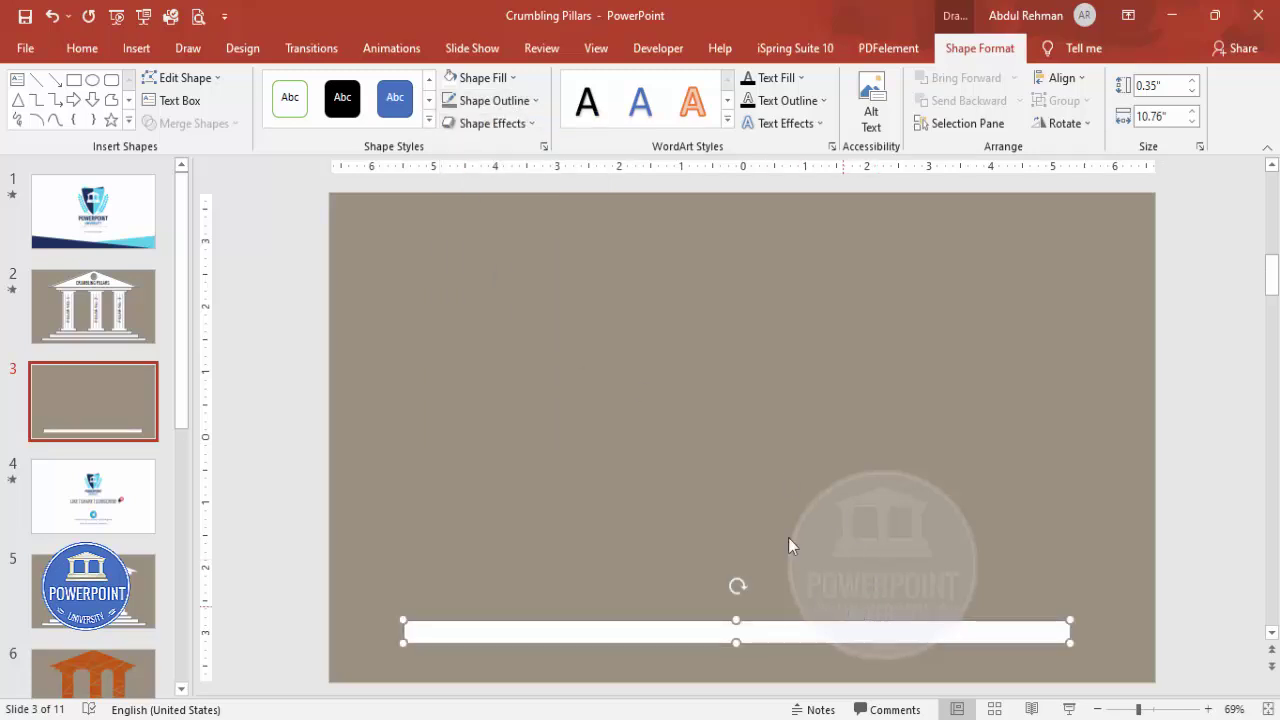
left_click(492, 100)
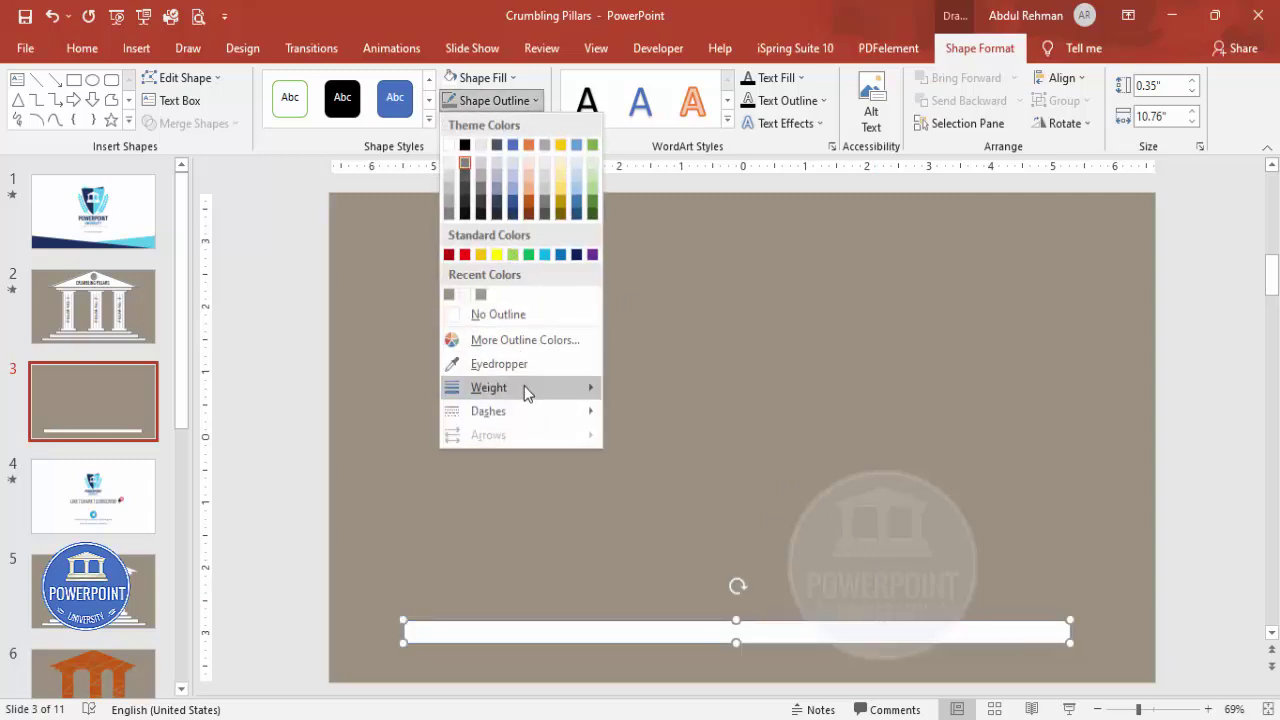
mouse_move(525, 395)
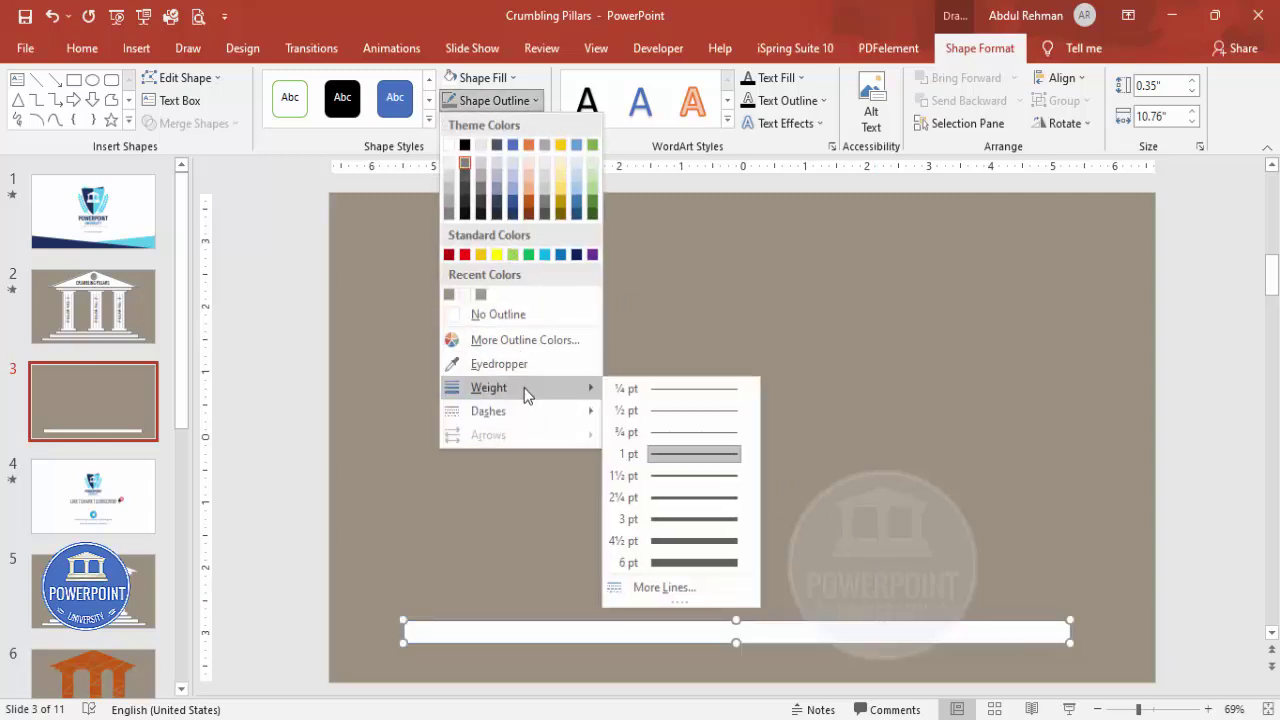
left_click(688, 498)
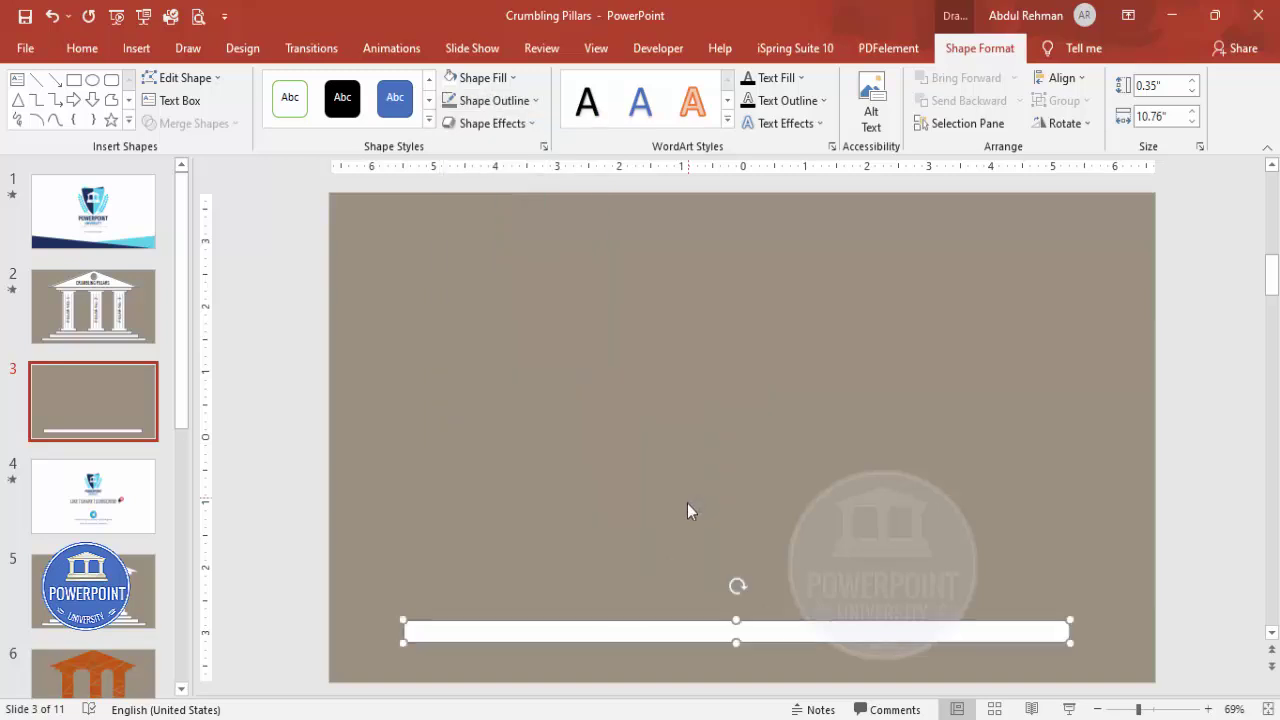
Nudge the base bar slightly lower on the slide.
left_click_drag(698, 639, 687, 649)
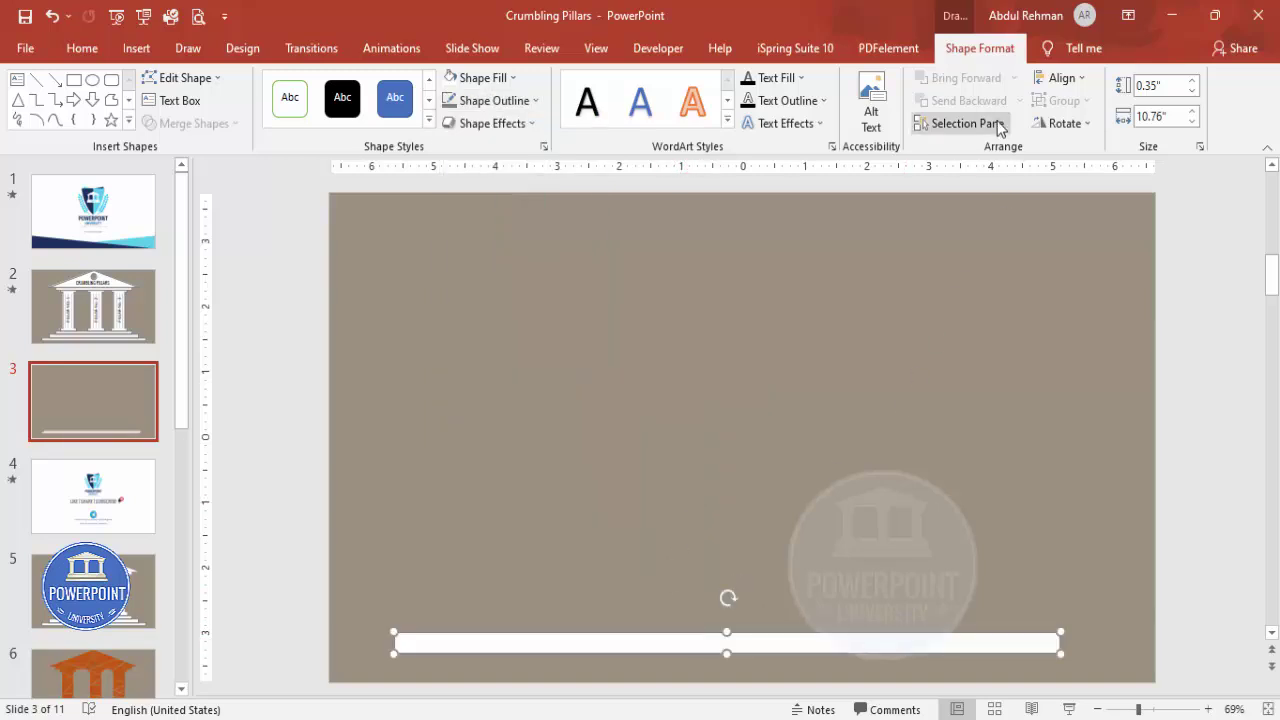
left_click(1062, 78)
key("Escape")
key("ctrl+z")
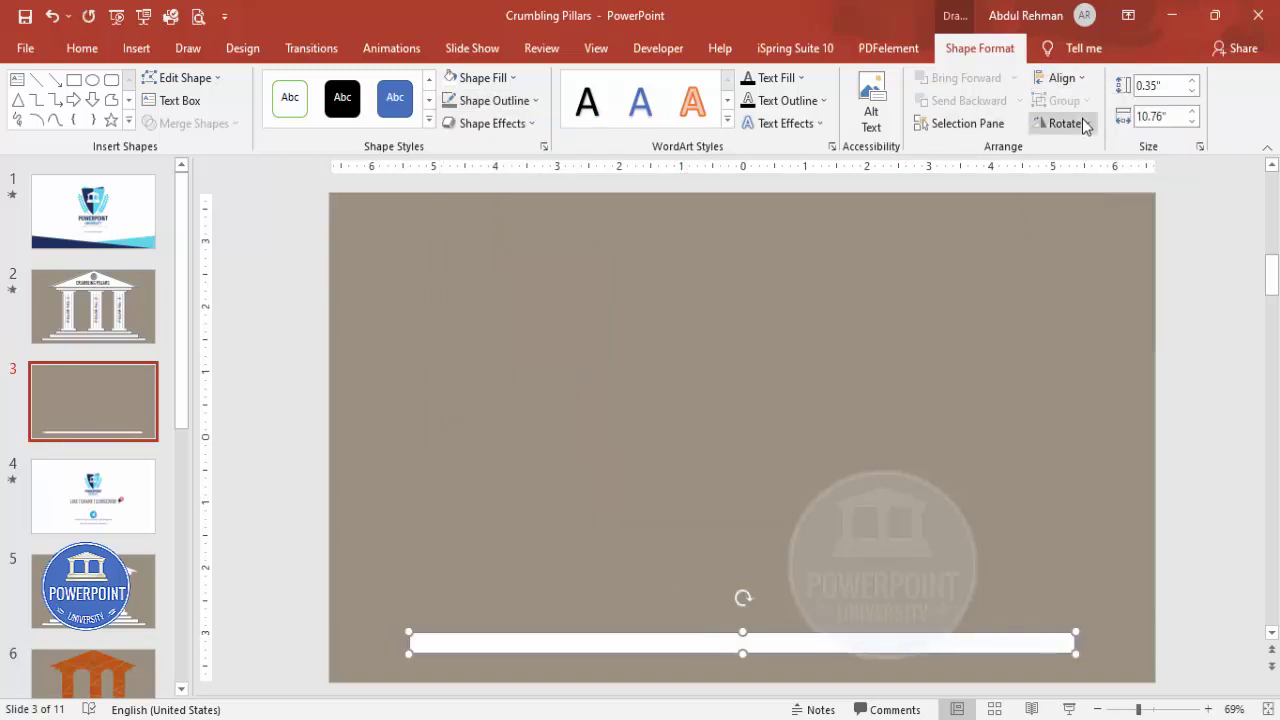
key("Down")
key("Down")
key("Down")
key("Down")
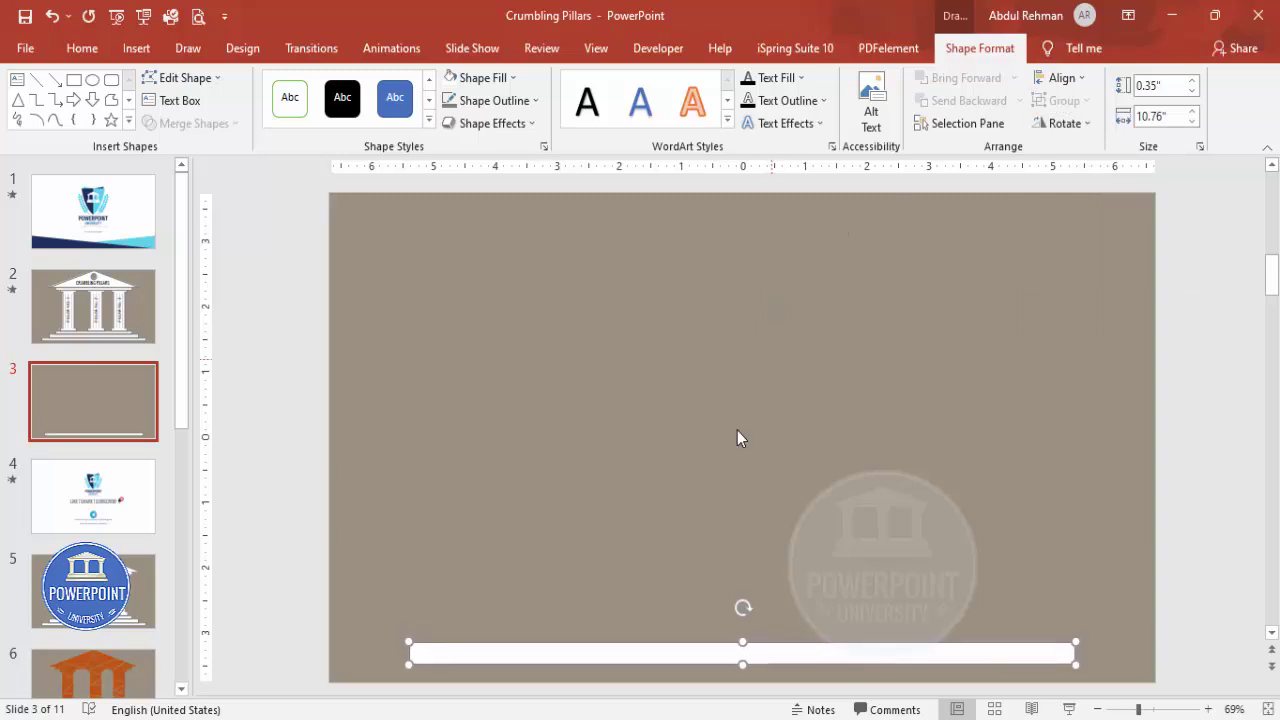
Duplicate the bar just above the original and narrow the copy into a second step.
left_click_drag(663, 651, 663, 631)
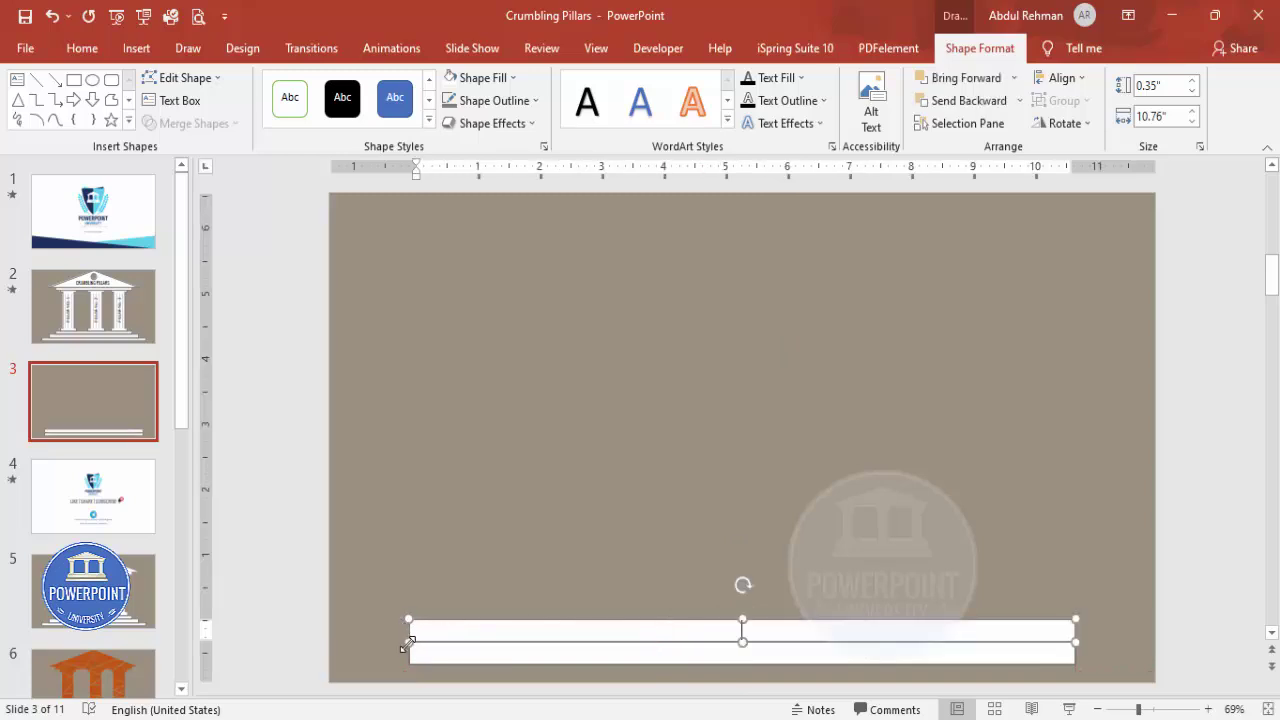
left_click_drag(408, 643, 440, 648)
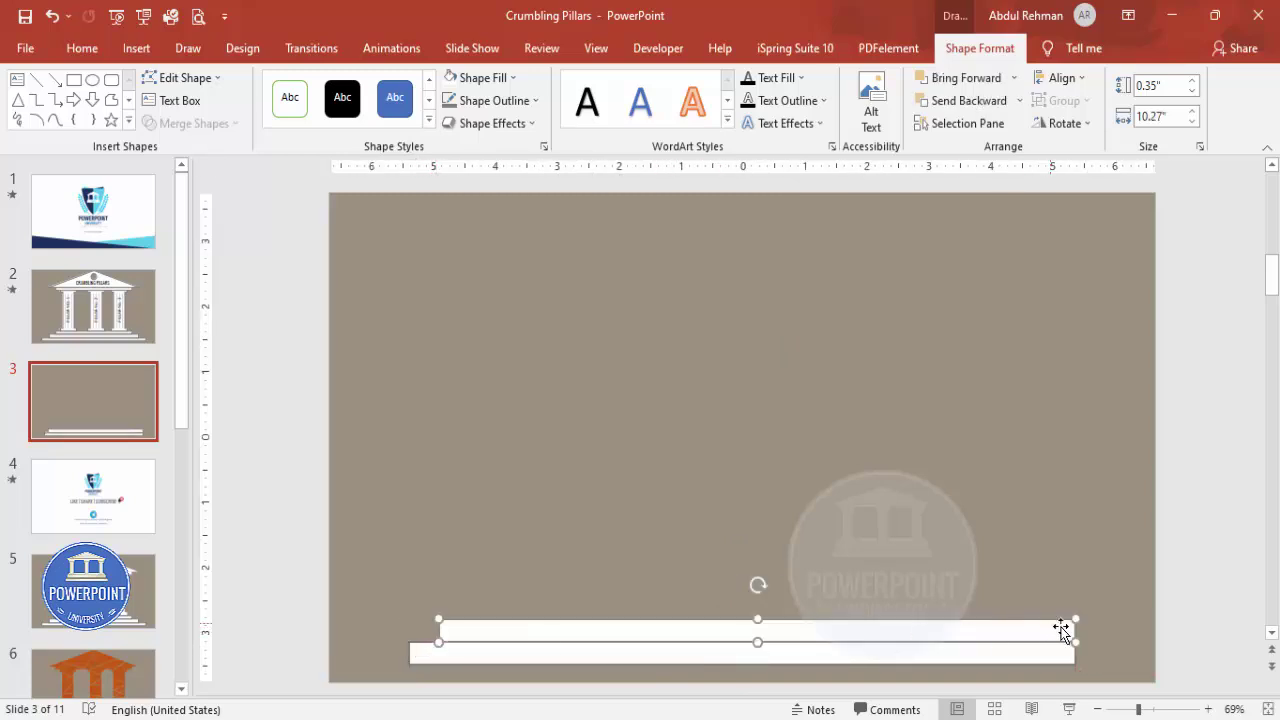
mouse_move(1066, 644)
left_mouse_down()
mouse_move(1036, 643)
mouse_move(1045, 648)
left_mouse_up()
key("ctrl+z")
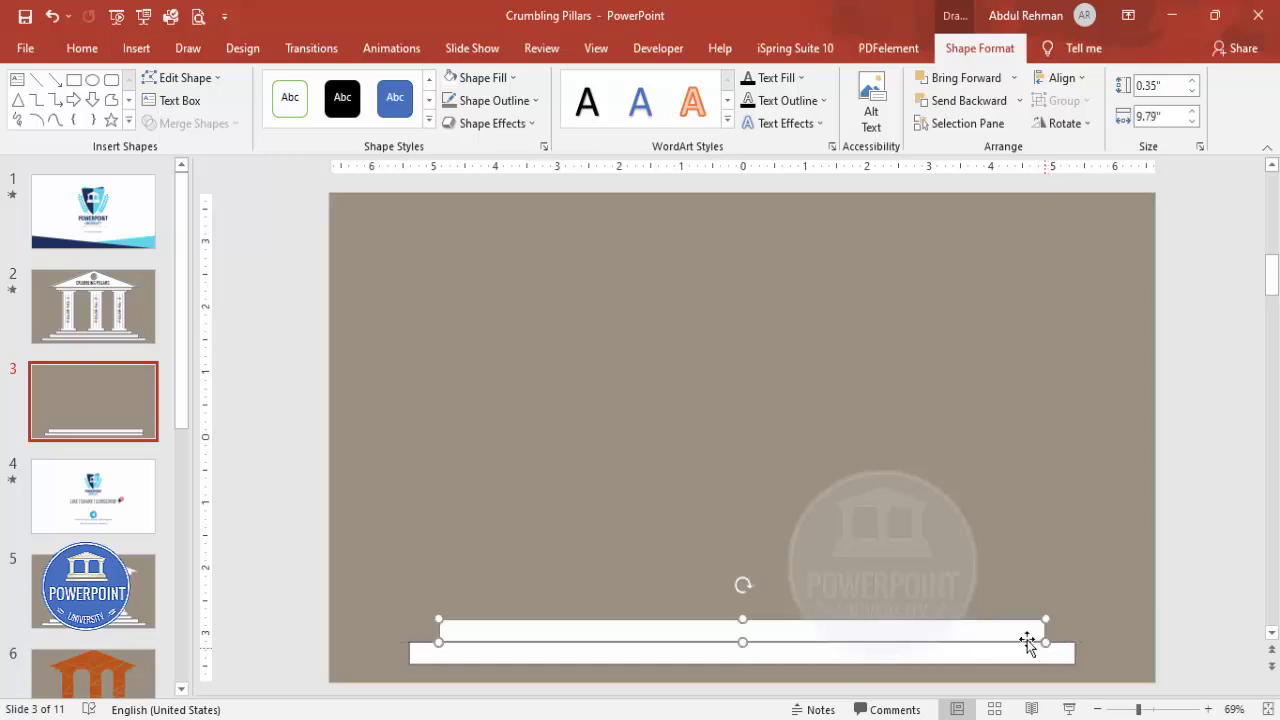
Duplicate the second step upward and narrow it from both ends into a third step.
left_click_drag(900, 614, 903, 601)
left_click_drag(1045, 620, 1019, 618)
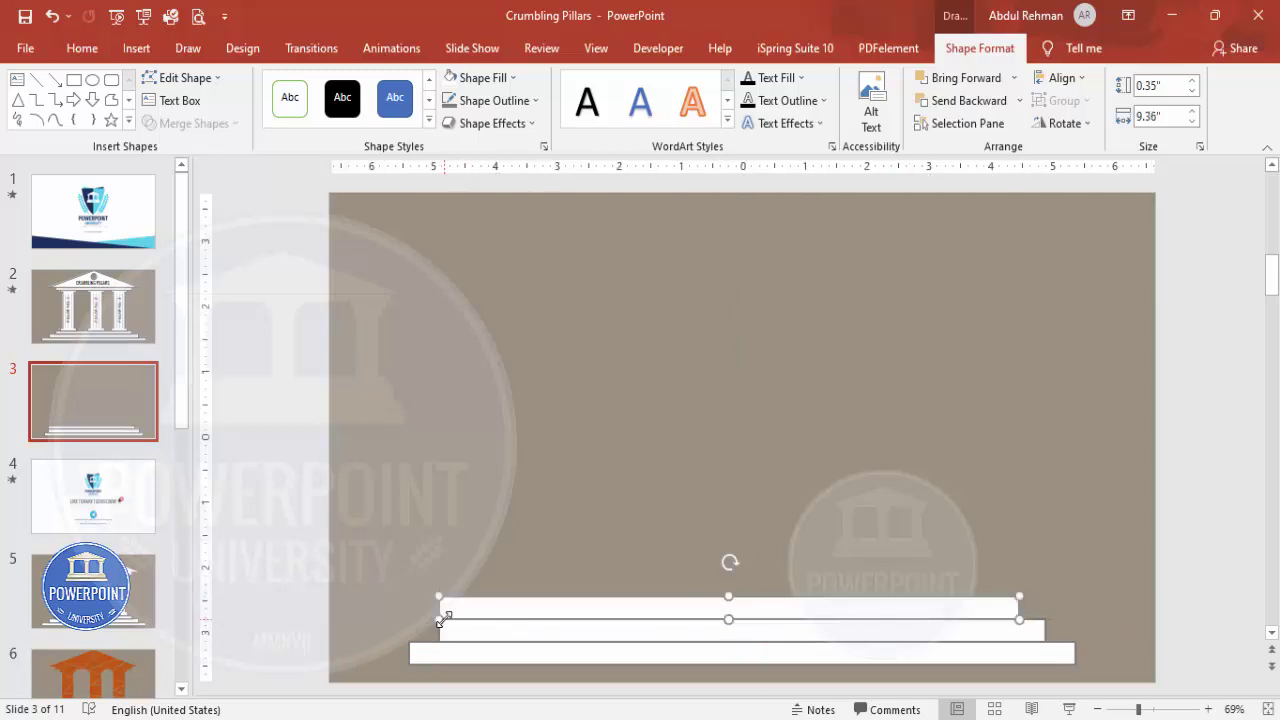
left_click_drag(439, 617, 466, 622)
left_click(528, 520)
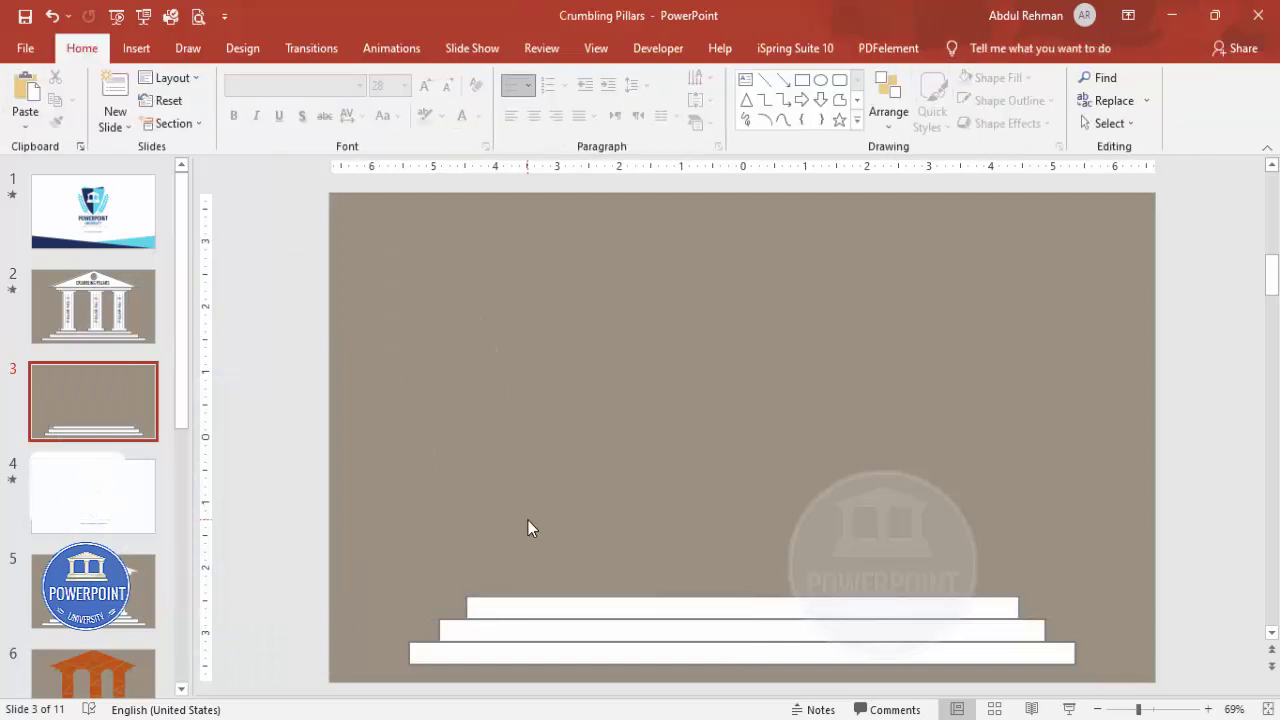
Draw a tall rectangle pillar down to the top step and fill it white.
left_click(136, 48)
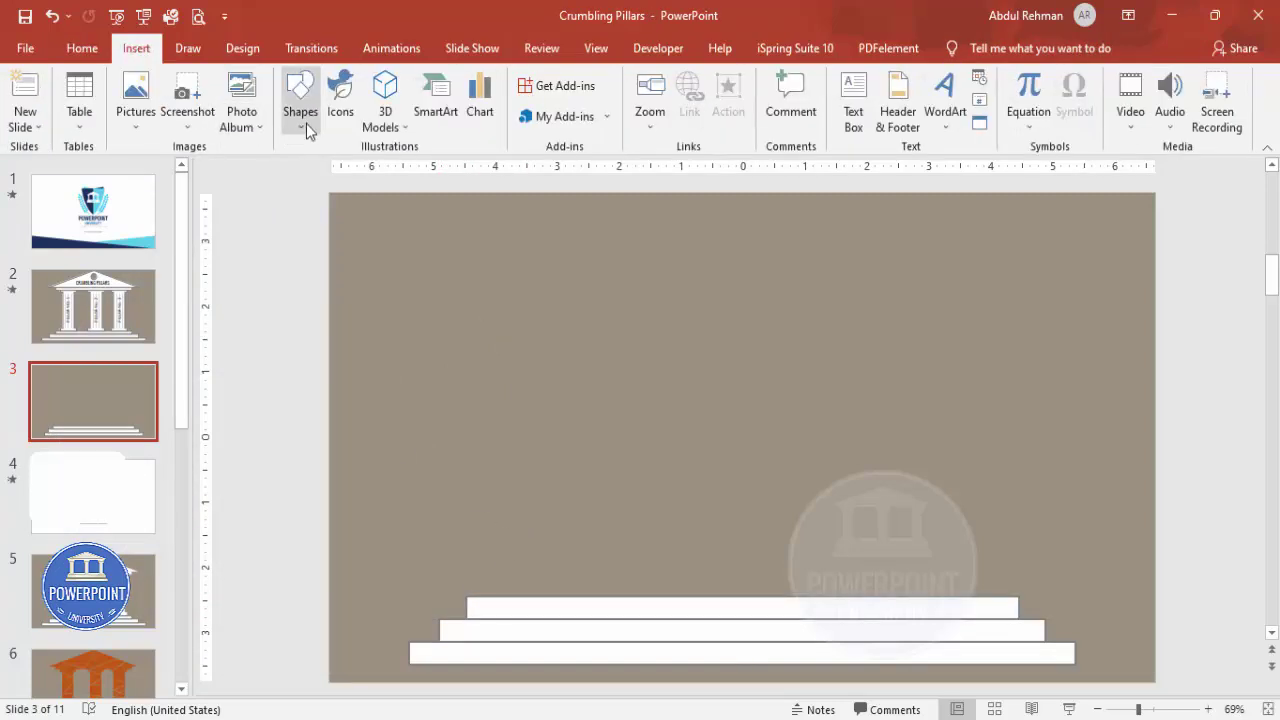
left_click(304, 124)
left_click(292, 271)
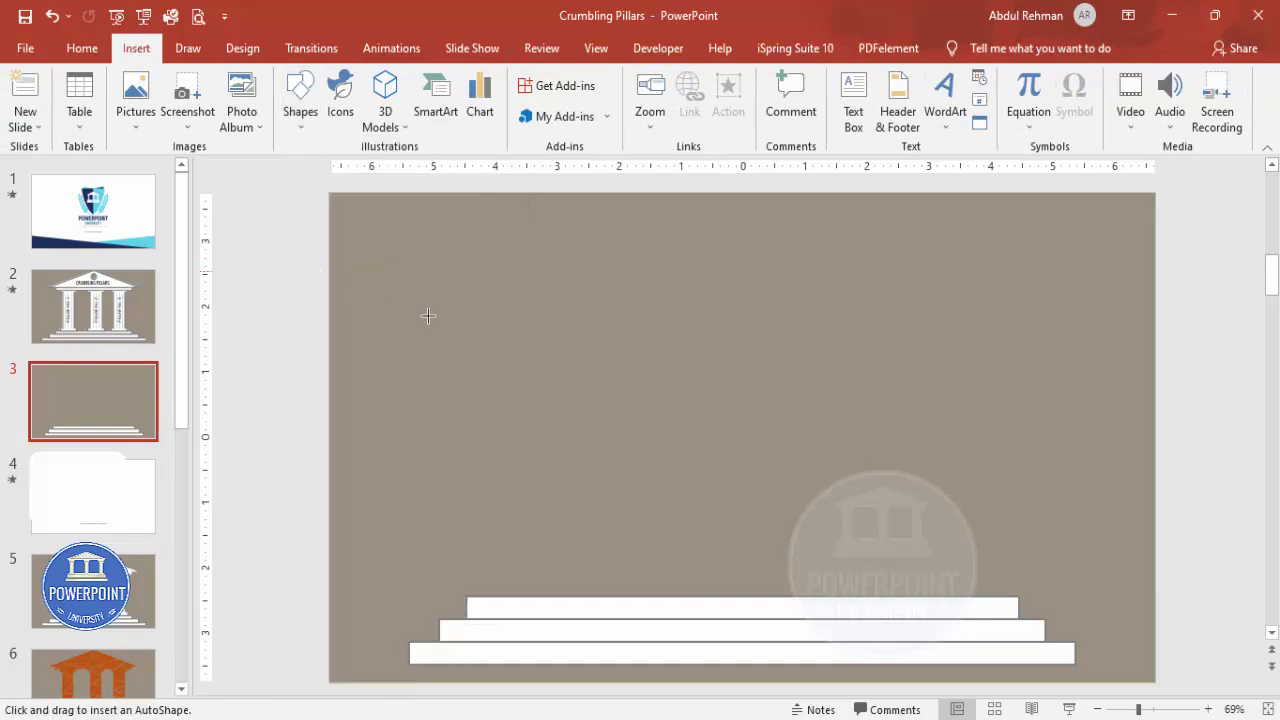
left_click_drag(516, 348, 597, 593)
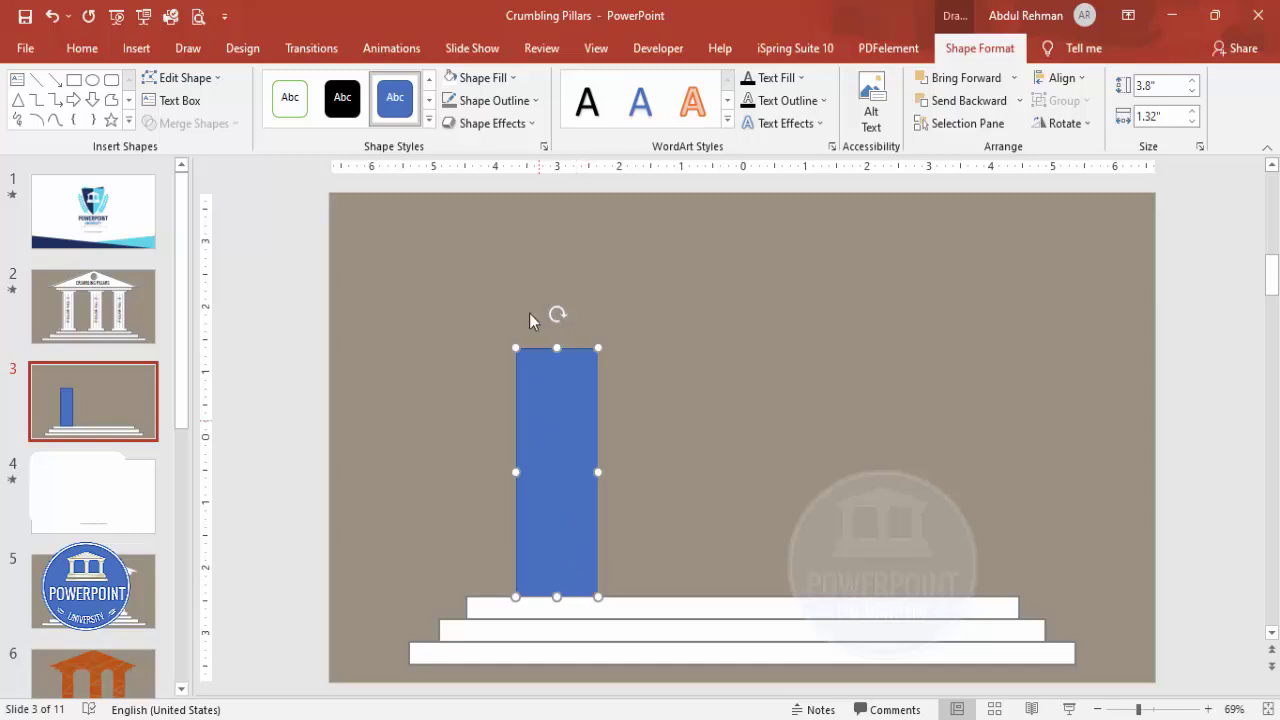
left_click(451, 79)
left_click(665, 434)
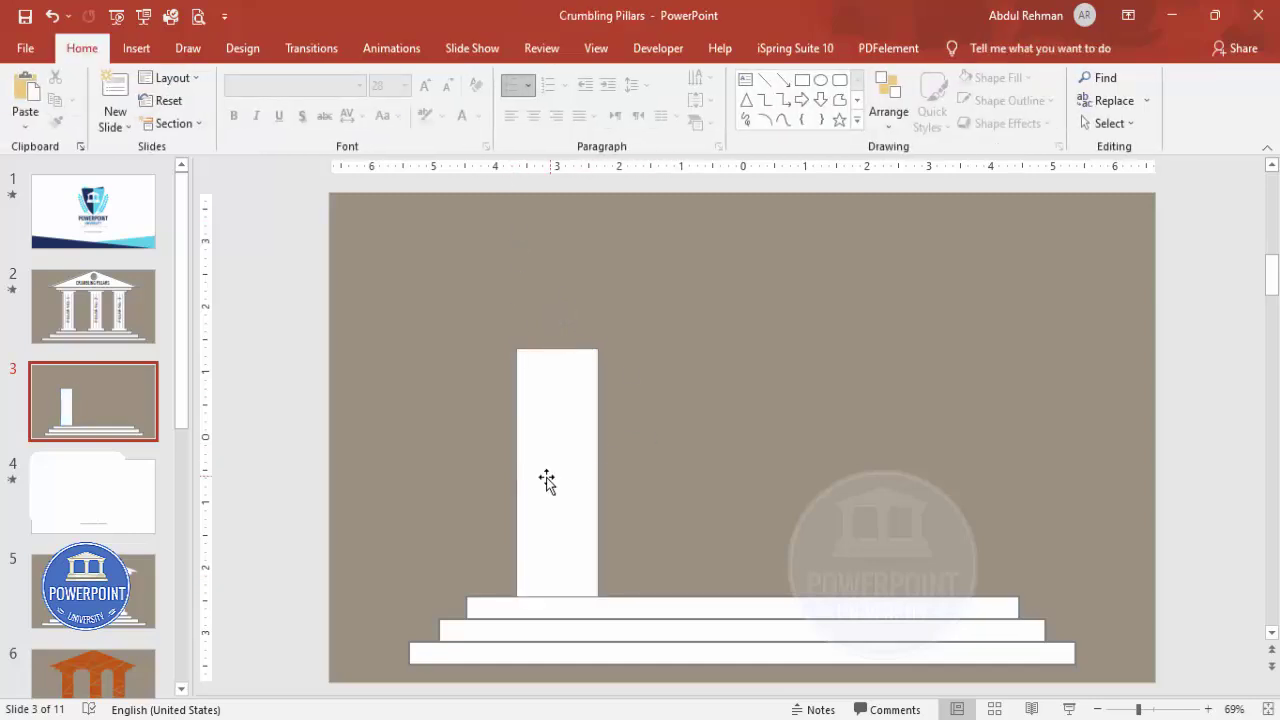
Copy the pillar and shrink the copy into a short 0.35" × 1.76" block.
left_click(571, 565)
left_click(604, 569)
left_click(559, 528)
left_click_drag(559, 526, 697, 457)
left_click_drag(705, 388, 577, 356)
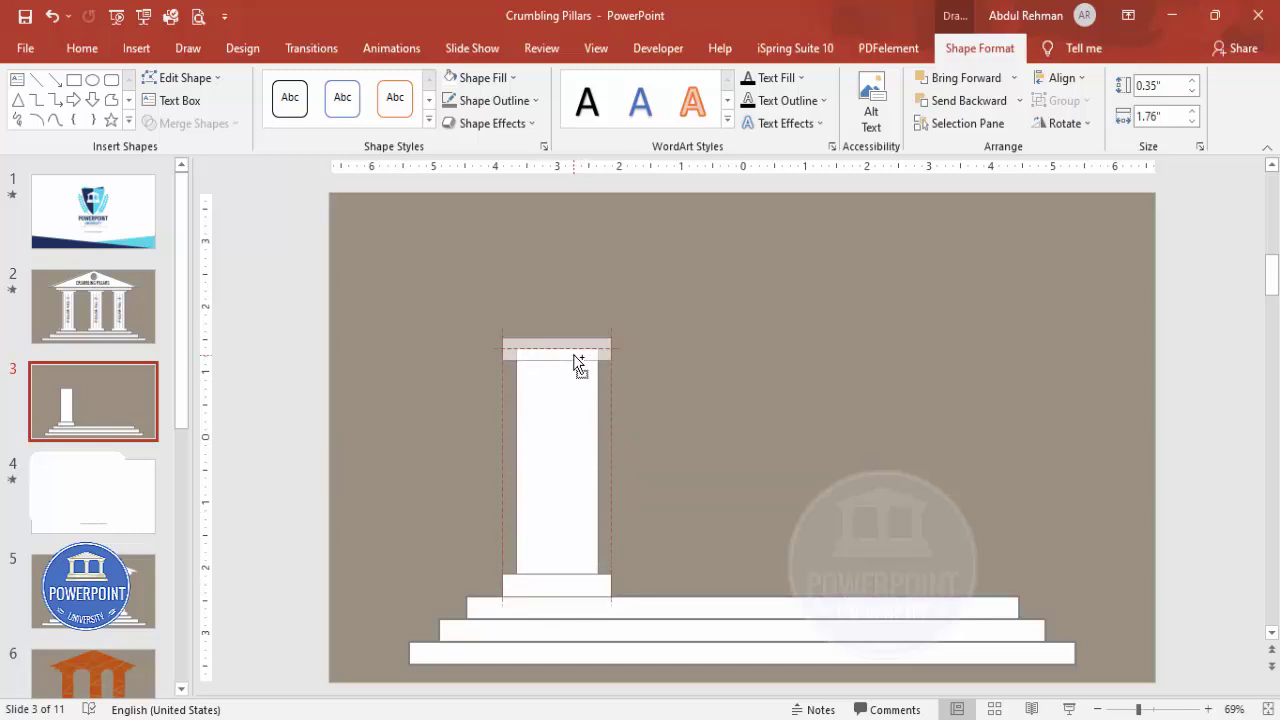
left_click(678, 410)
Select all parts of the pillar and copy the whole pillar to the right.
left_click_drag(462, 294, 674, 613)
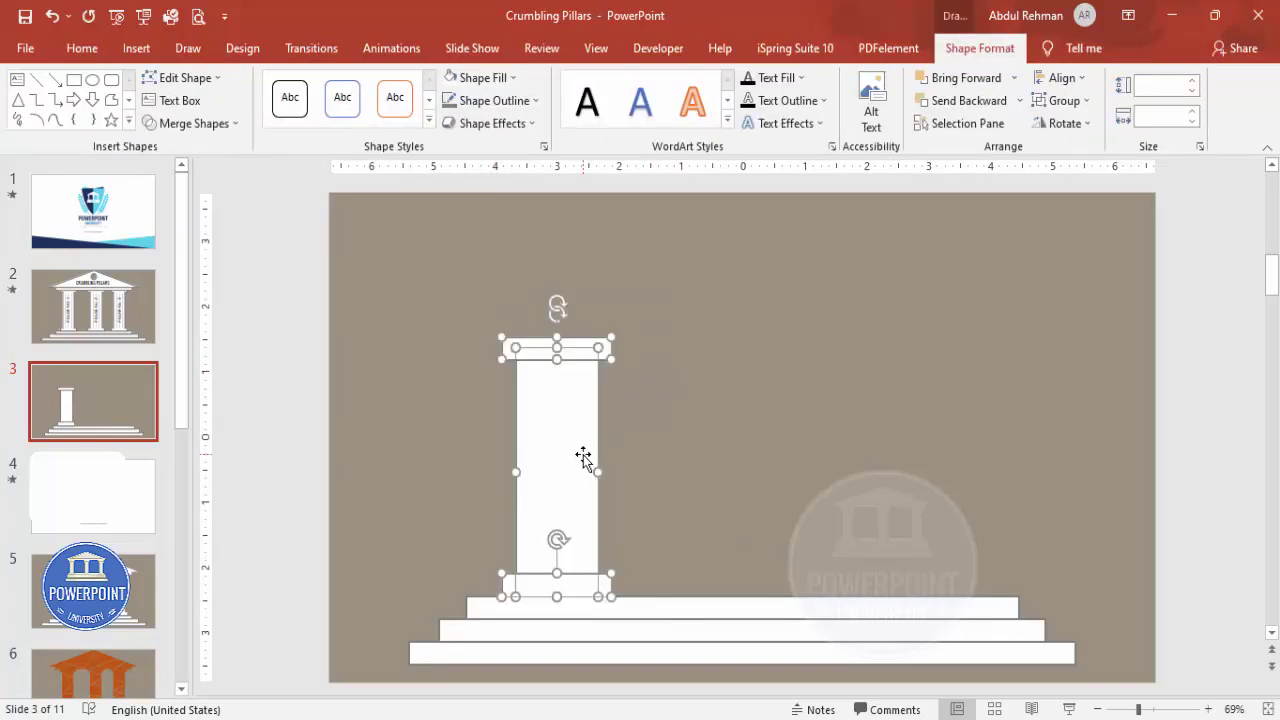
left_click_drag(583, 457, 940, 455)
left_click(1018, 418)
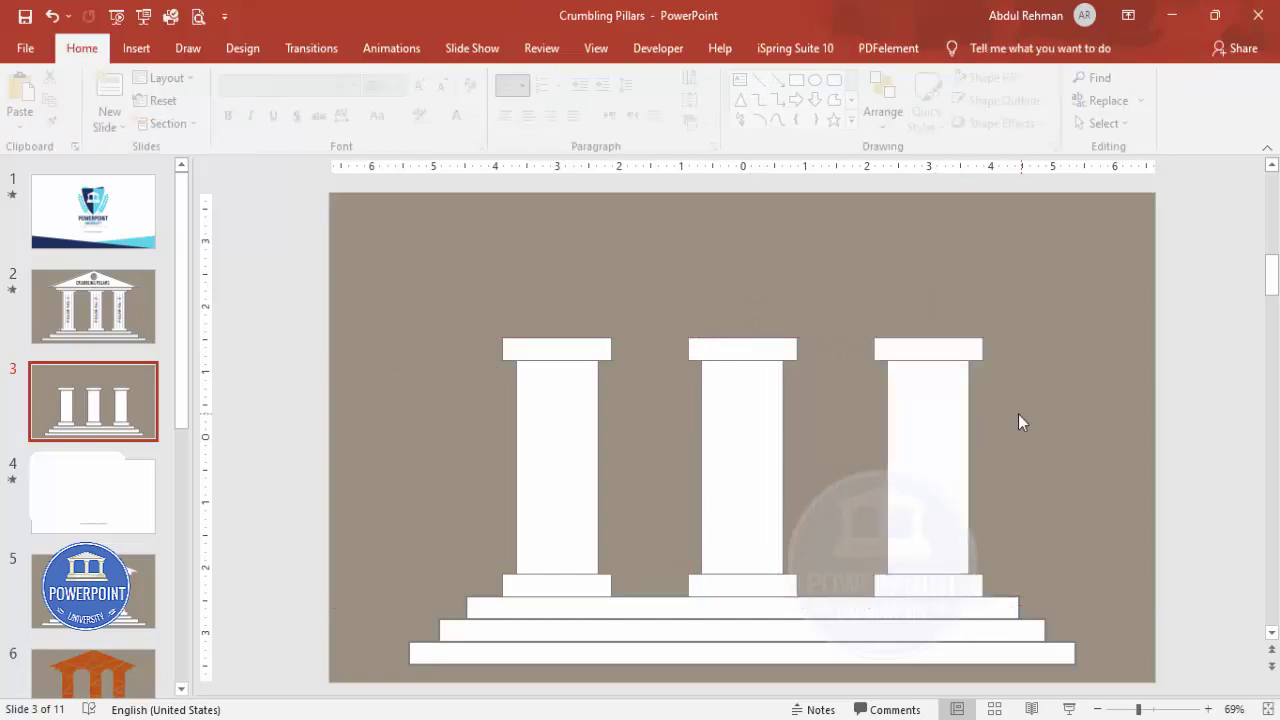
Copy the middle step bar up onto the pillar tops as a 0.35" × 8.92" beam.
left_click(625, 608)
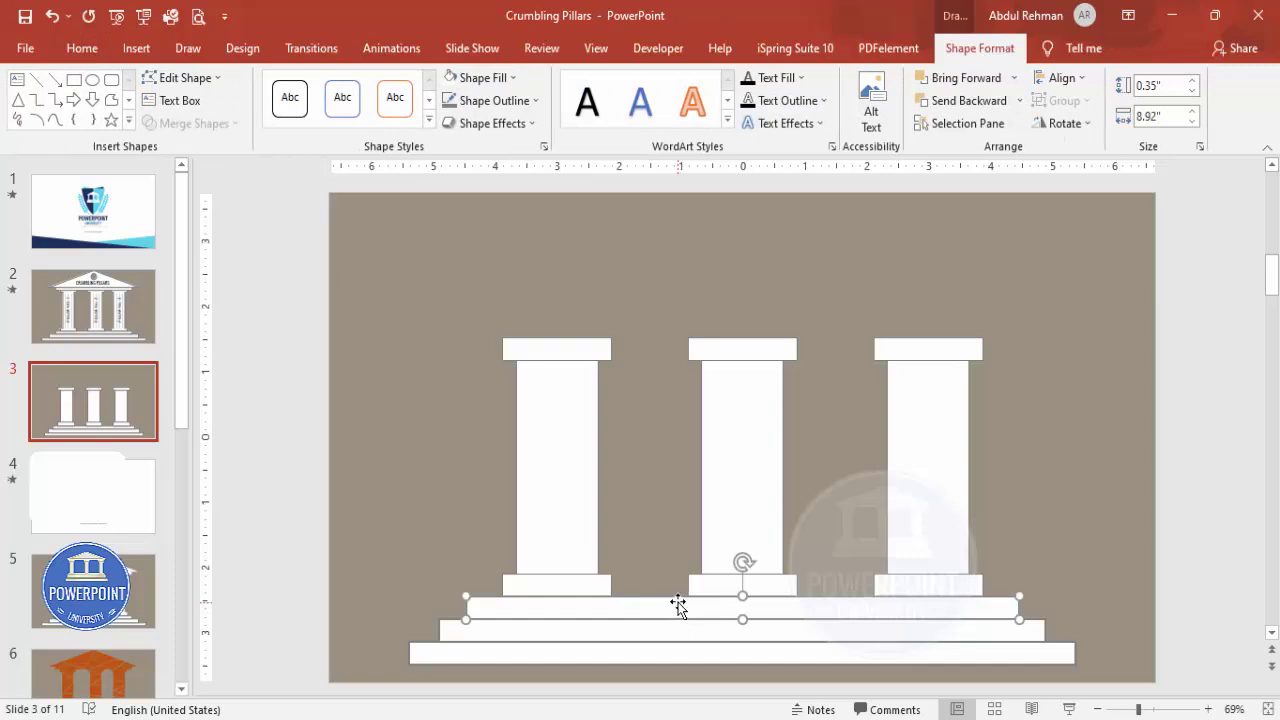
left_click_drag(677, 606, 691, 318)
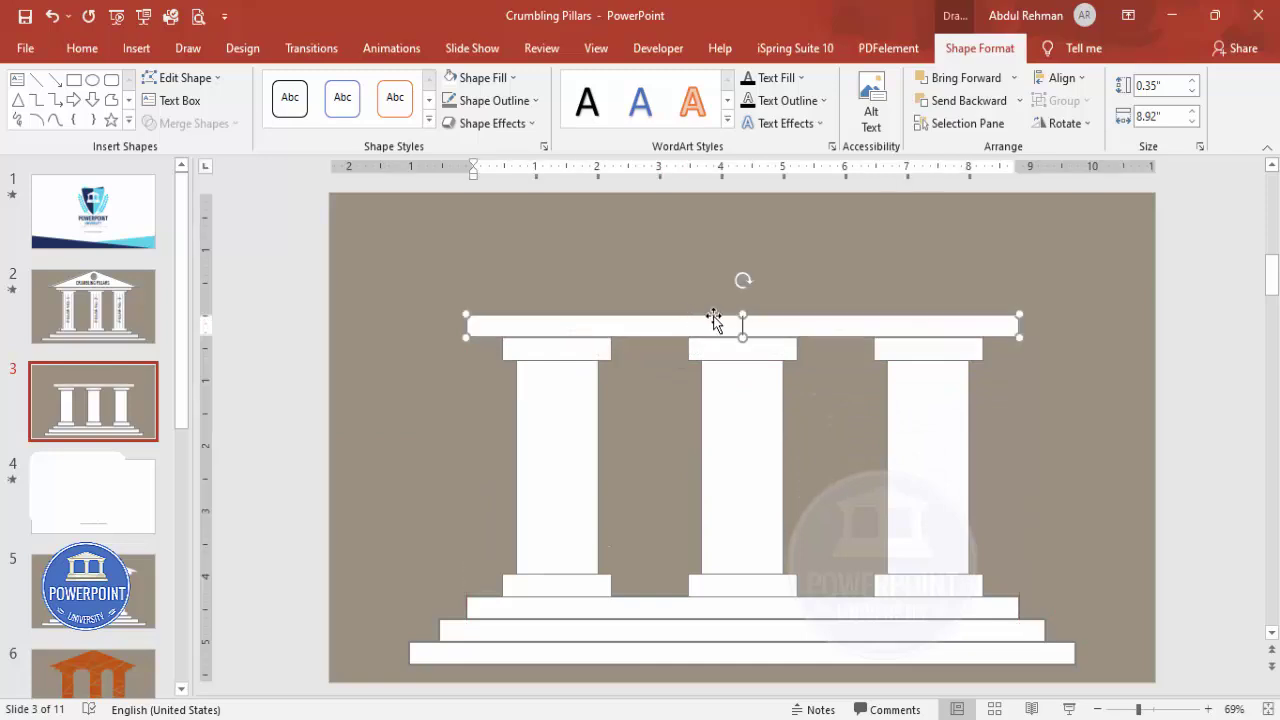
left_click(880, 430)
Draw an isosceles triangle roof above the top beam and widen it to the left.
left_click(136, 48)
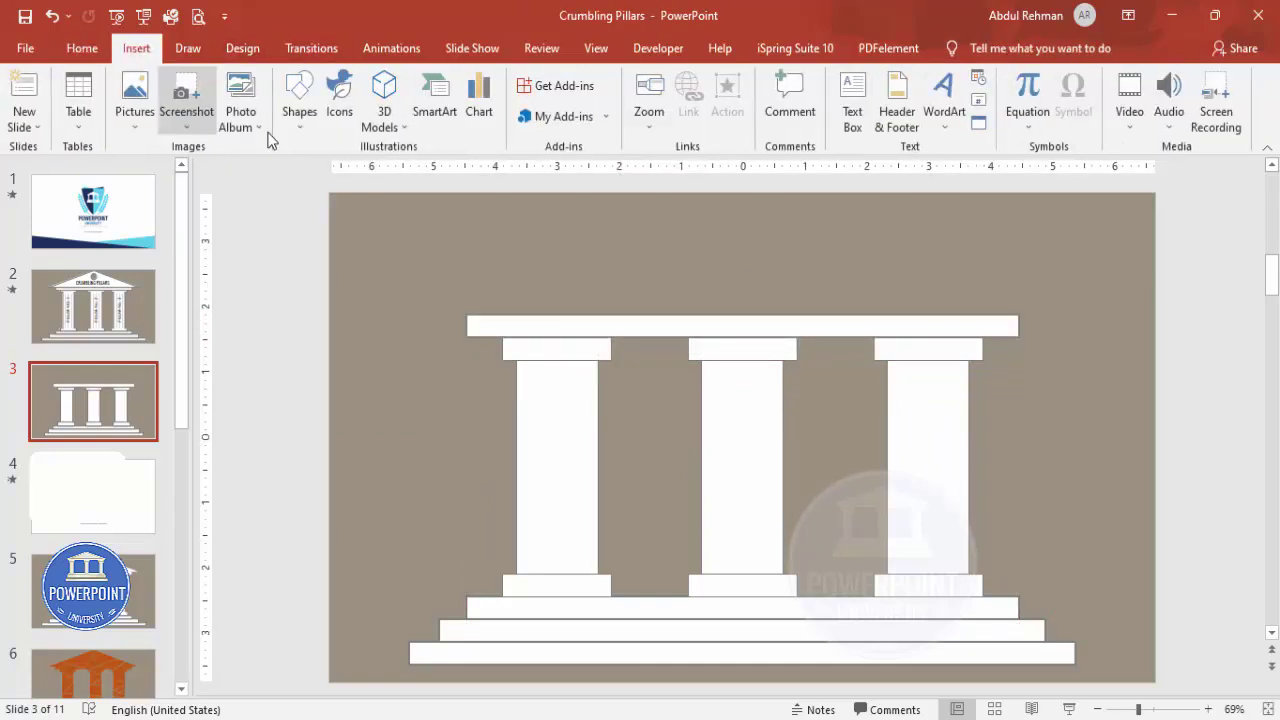
left_click(299, 105)
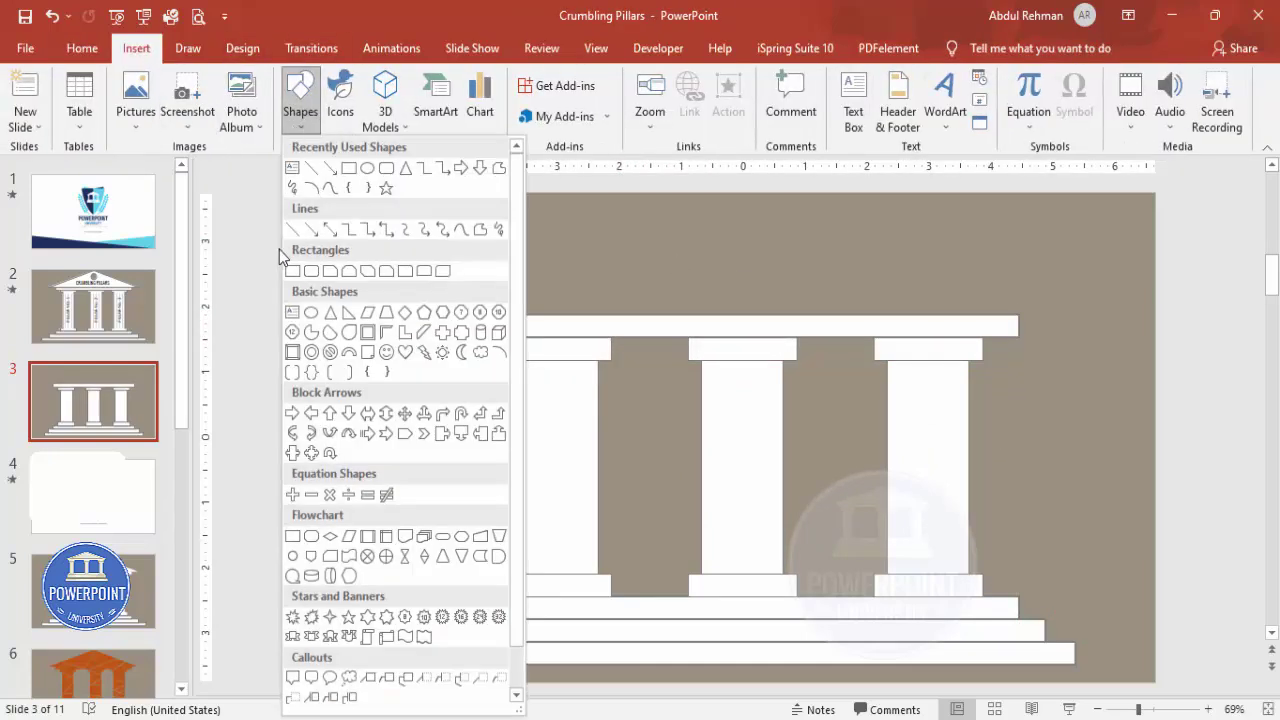
left_click(331, 314)
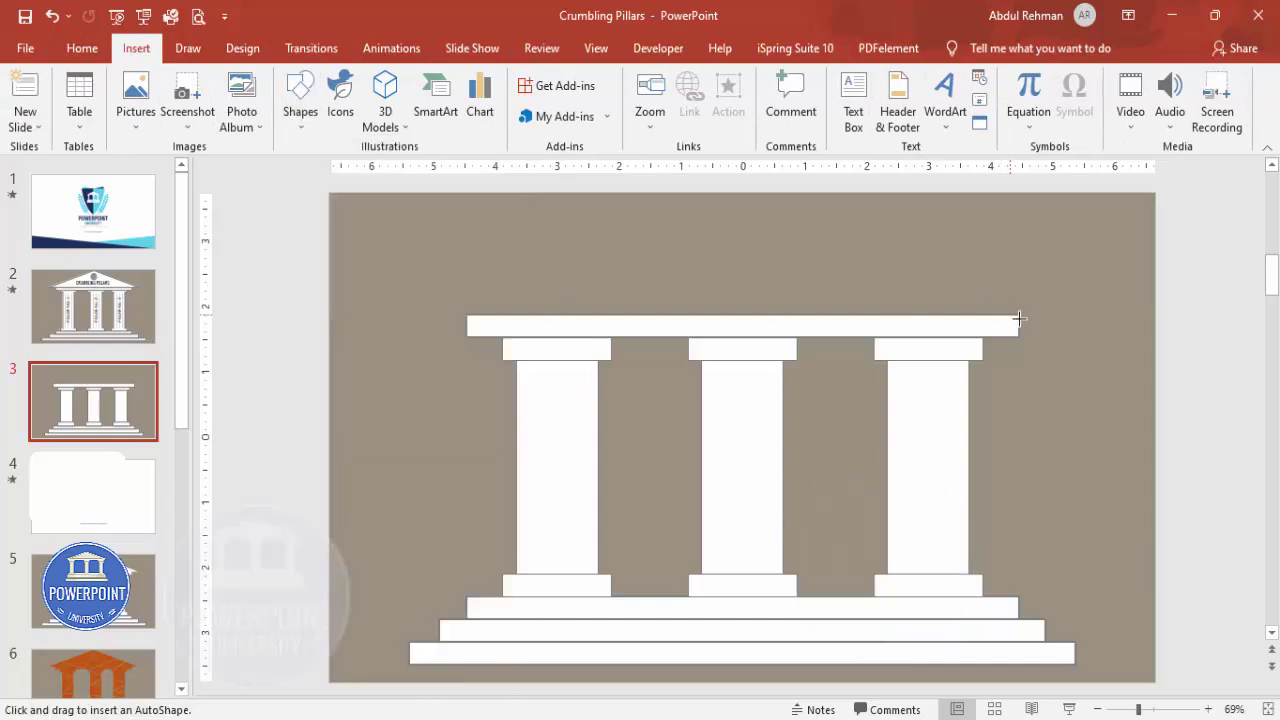
left_click_drag(1090, 316, 421, 208)
left_click_drag(420, 261, 409, 262)
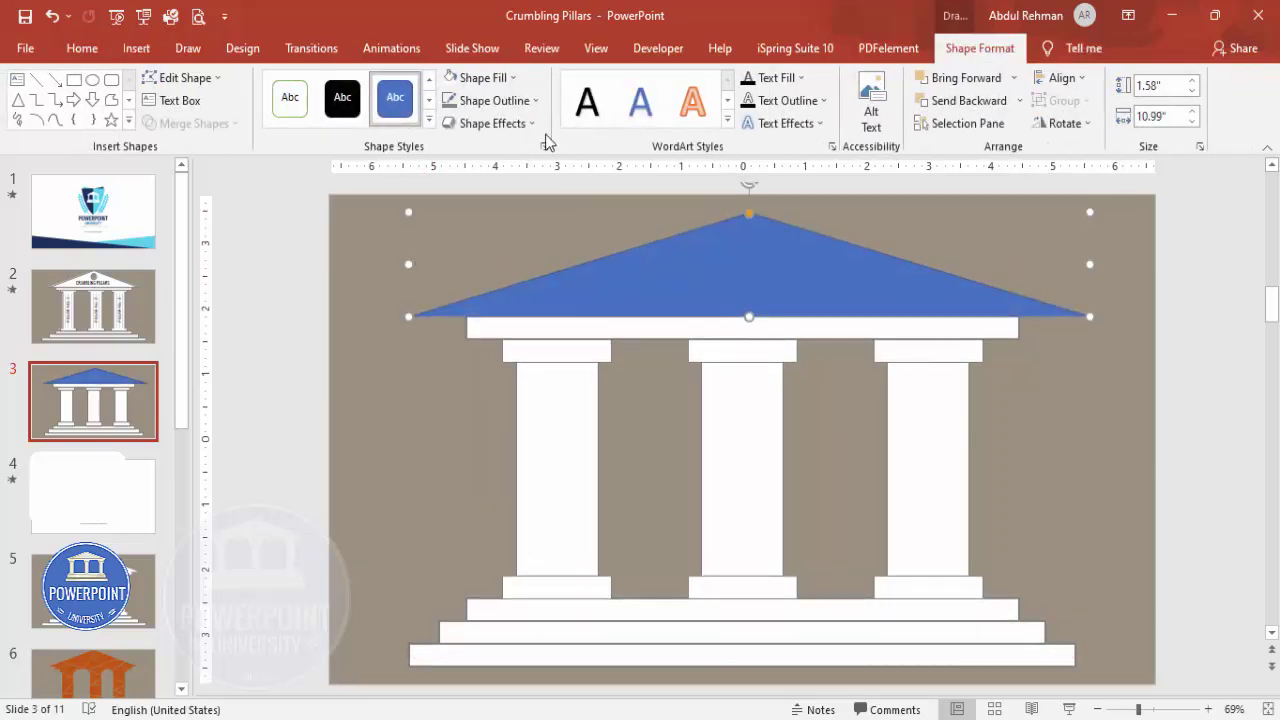
Paste the pillars' white formatting onto the roof and nudge it up onto the beam.
key("ctrl+shift+v")
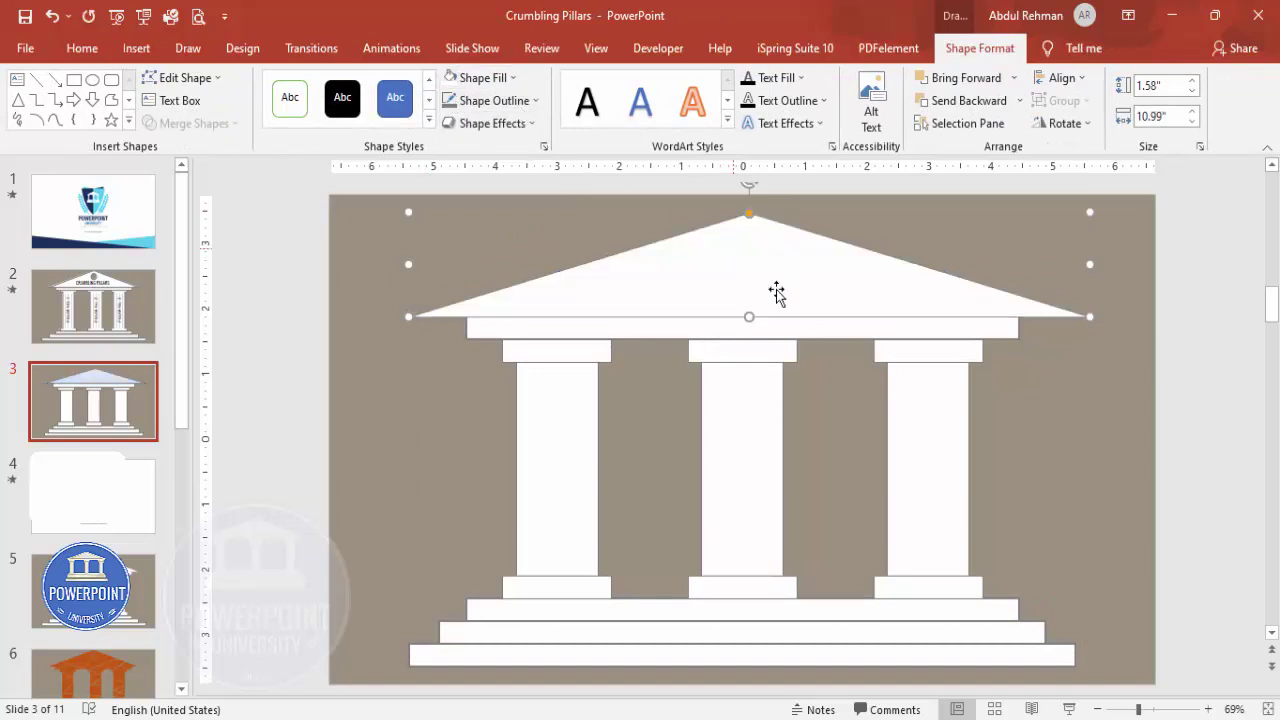
key("Up")
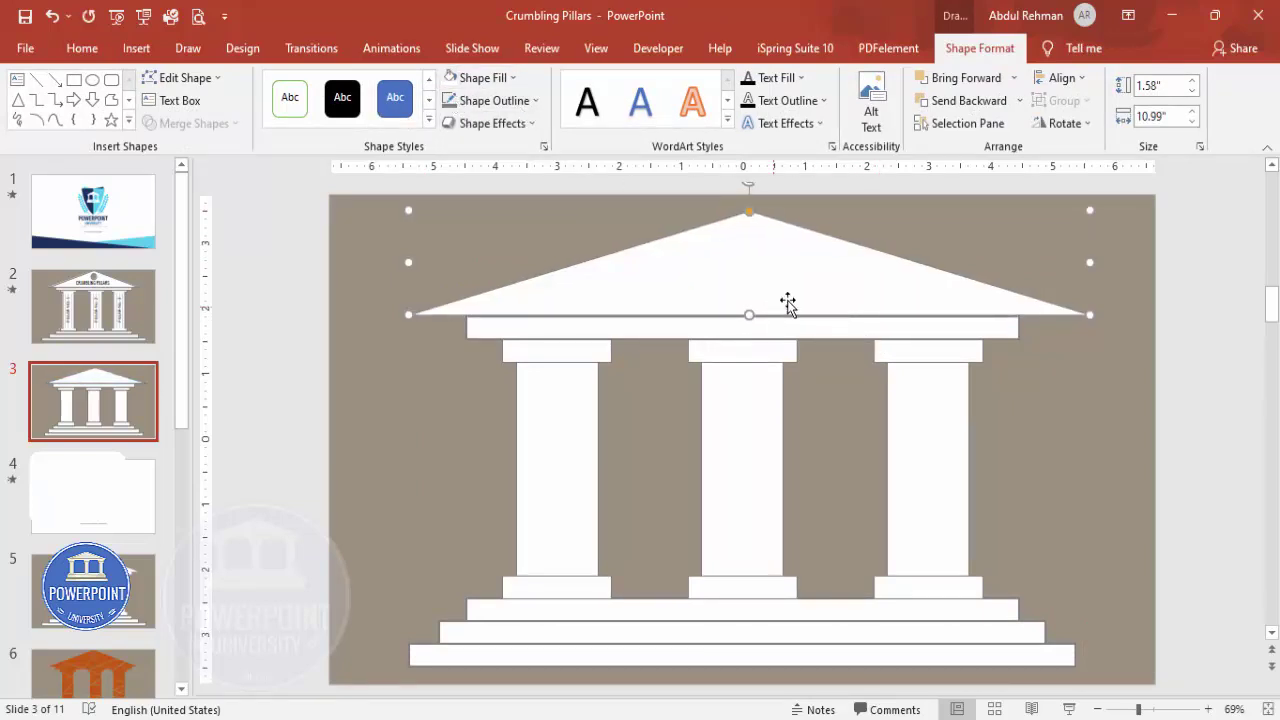
left_click(1019, 388)
Draw a small circle near the roof triangle's peak.
left_click(136, 48)
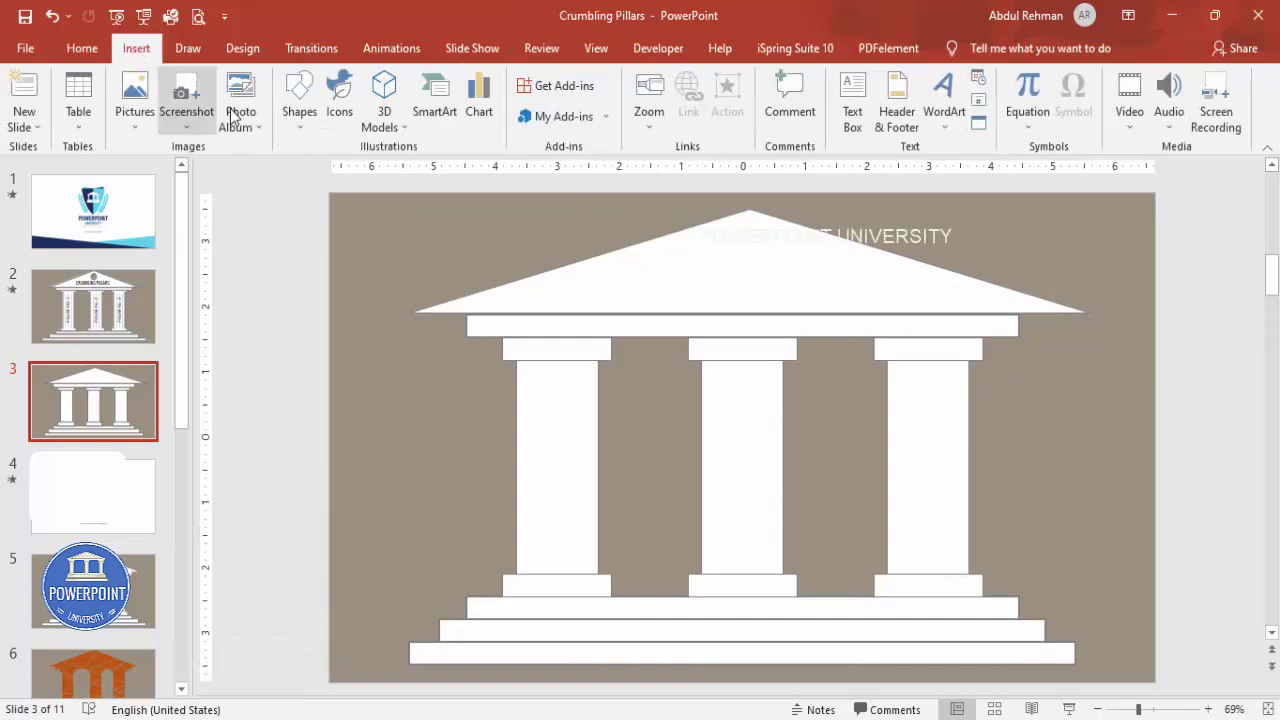
left_click(300, 100)
left_click(311, 270)
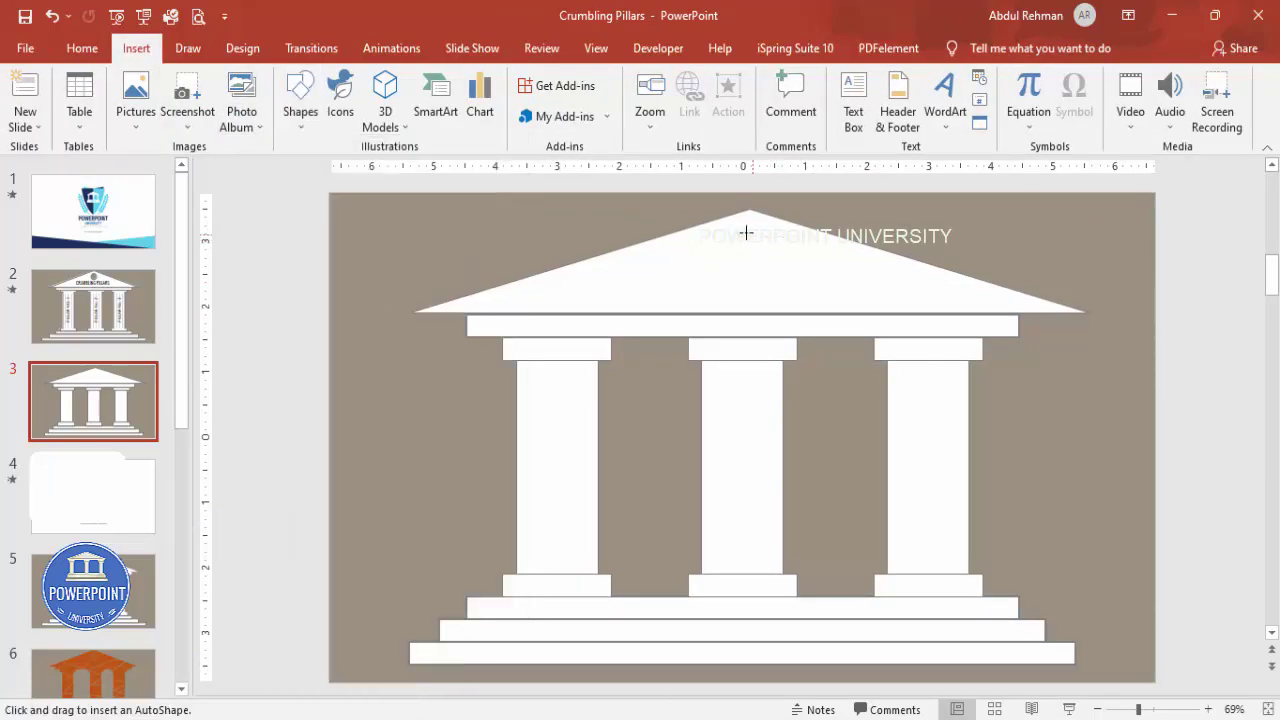
mouse_move(735, 229)
left_mouse_down()
mouse_move(771, 269)
mouse_move(758, 243)
left_mouse_up()
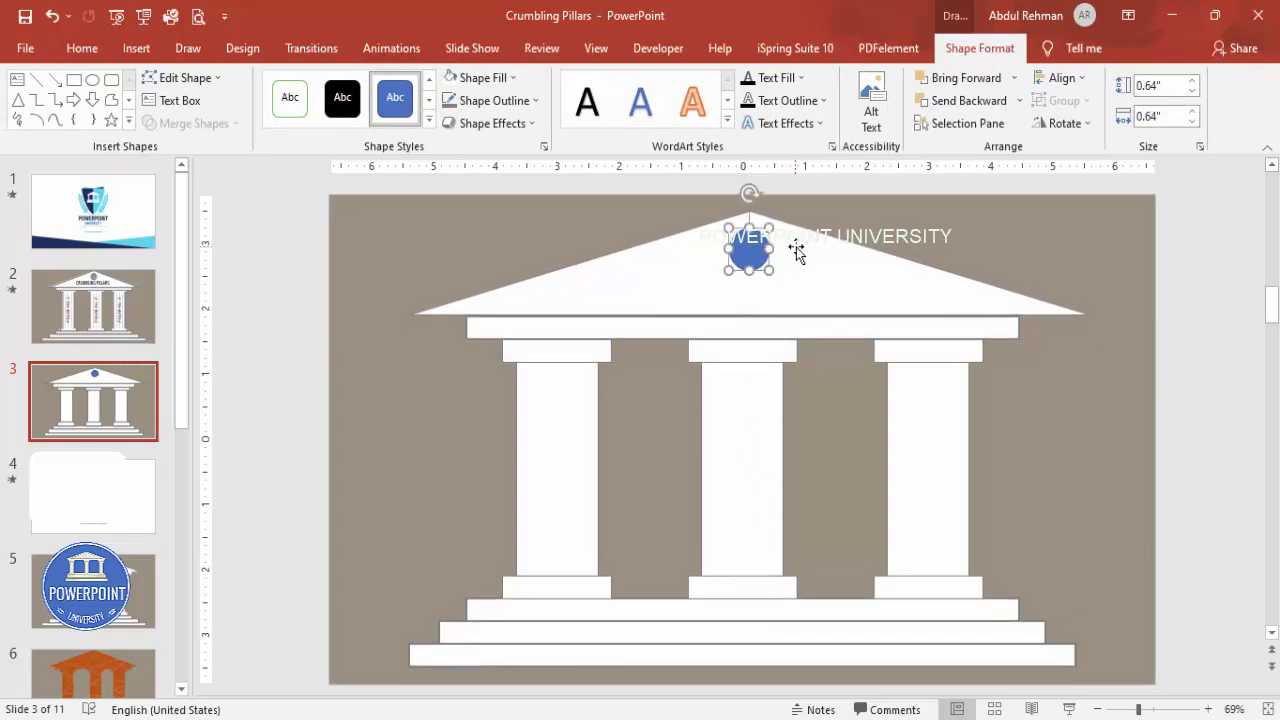
Select the roof then the circle and Subtract the circle from the roof.
left_click(794, 249)
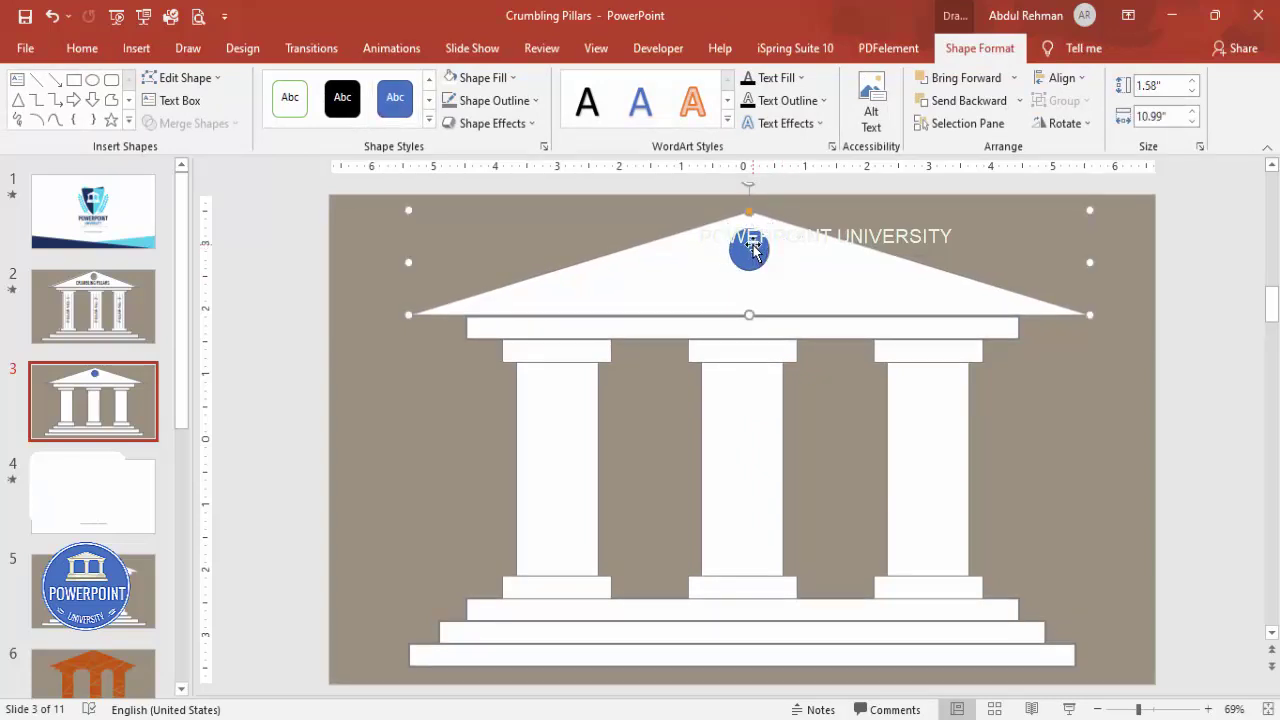
left_click(751, 253, "shift")
left_click(198, 126)
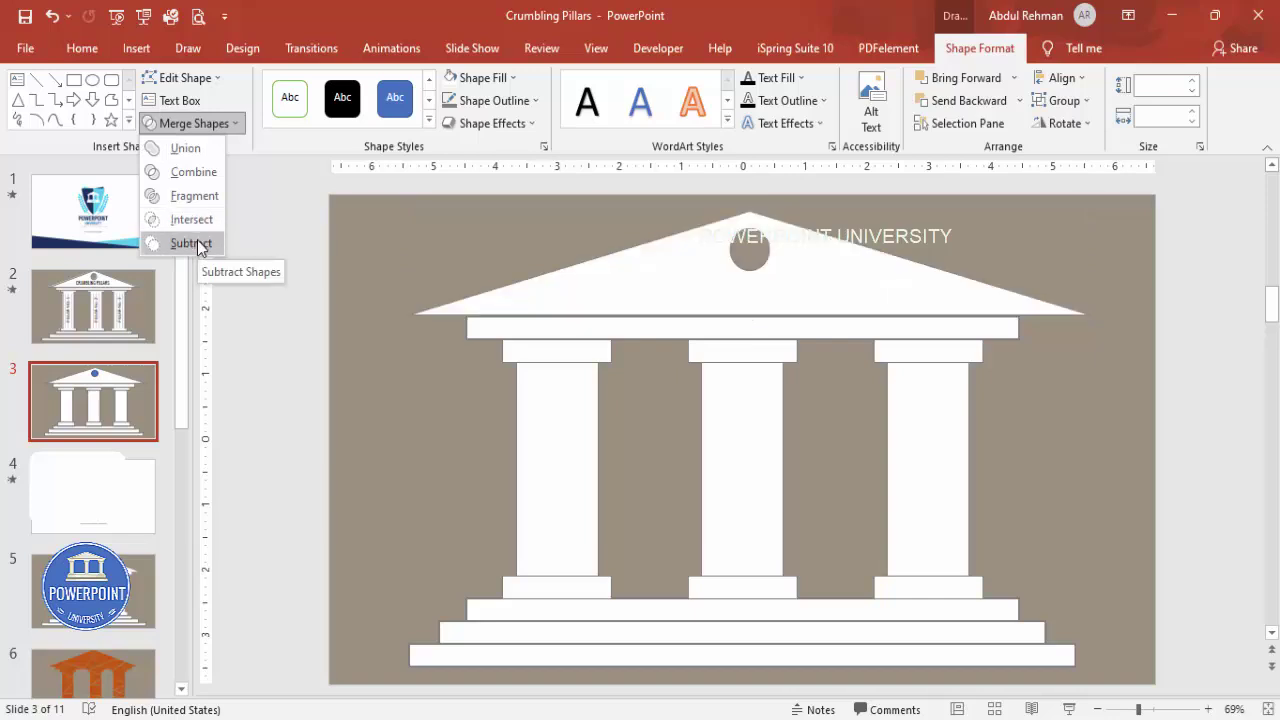
left_click(197, 243)
left_click(1062, 387)
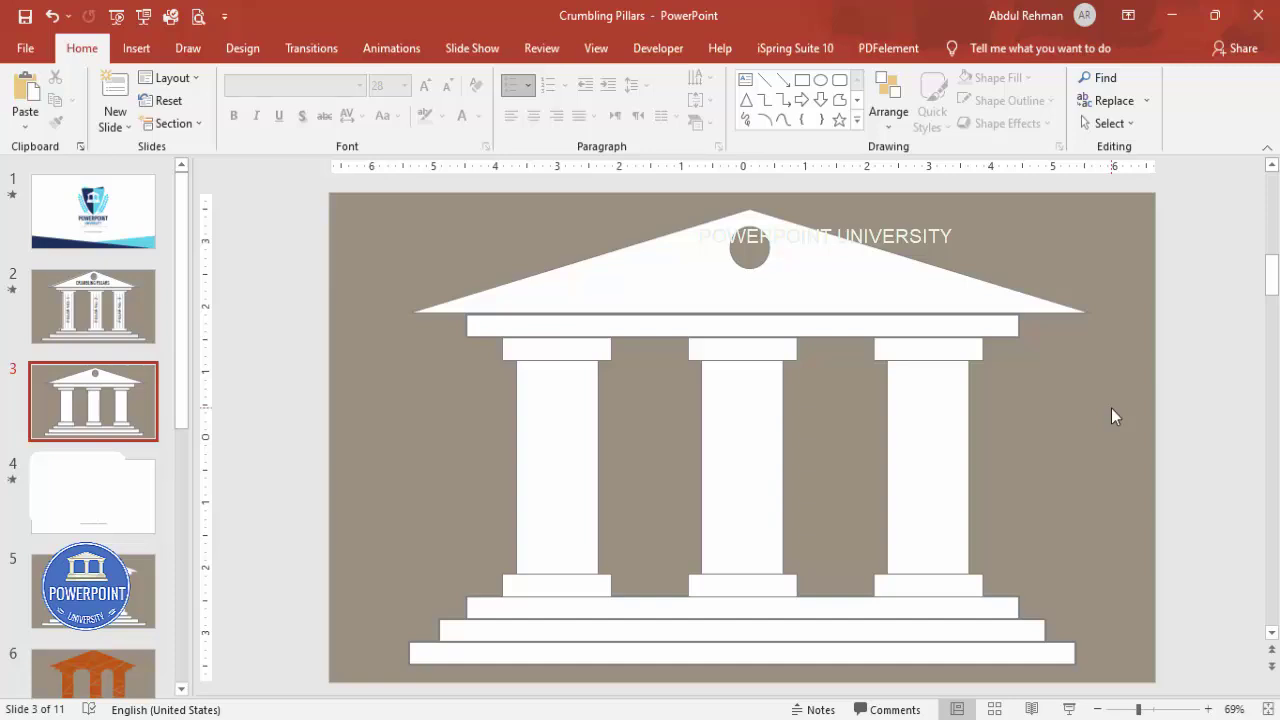
Duplicate slide 3 as a backup and return to the original slide 3.
right_click(110, 402)
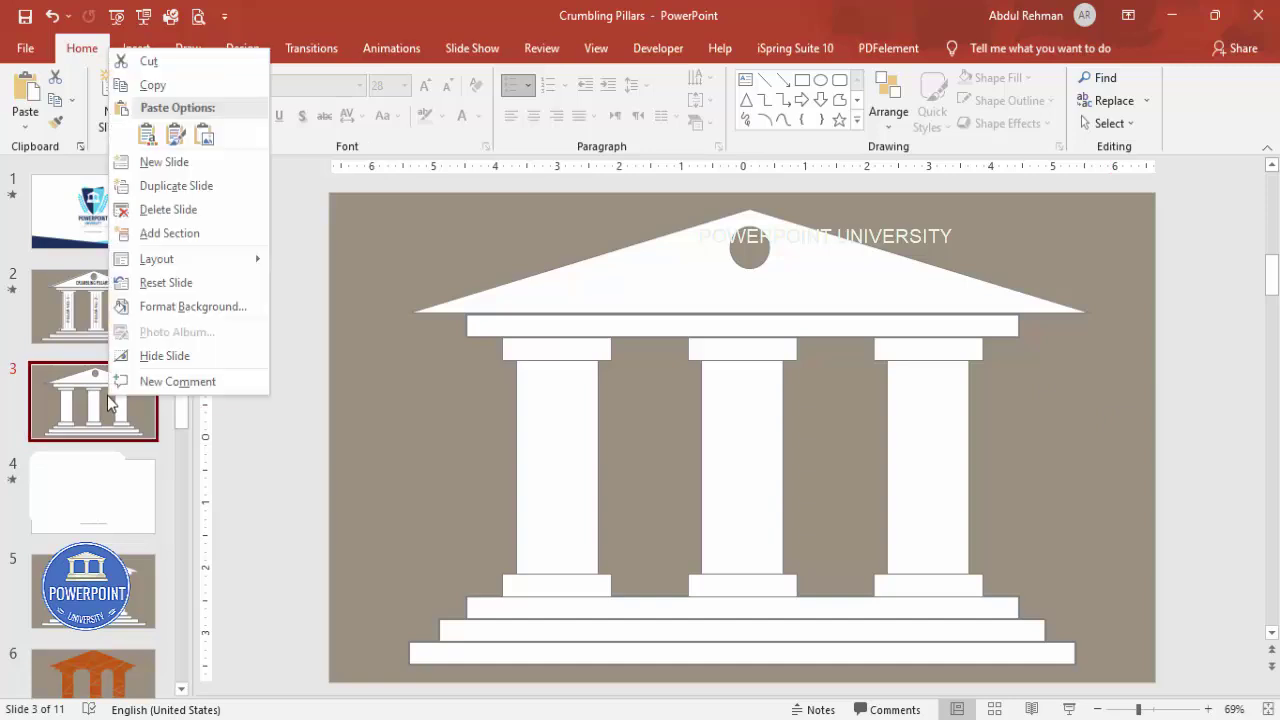
left_click(168, 186)
left_click(104, 376)
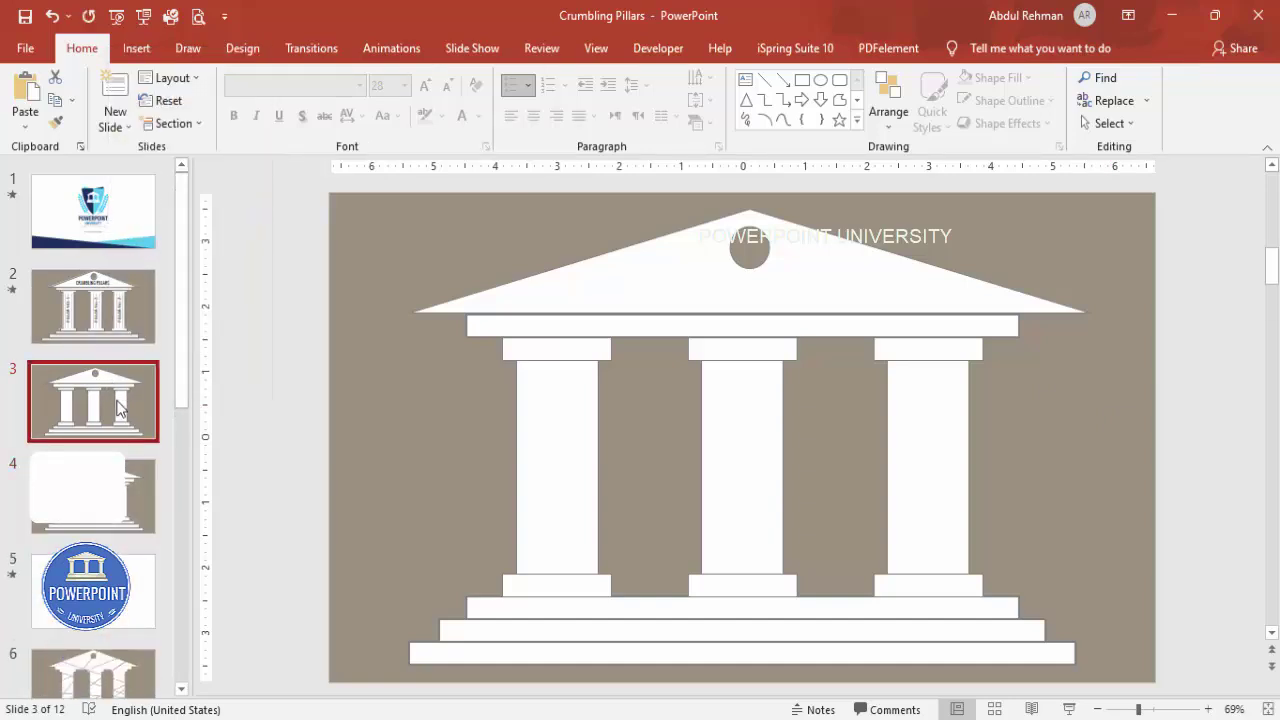
Select the roof, beam and three pillars while leaving the three steps unselected.
left_click(570, 585)
left_click(594, 485, "shift")
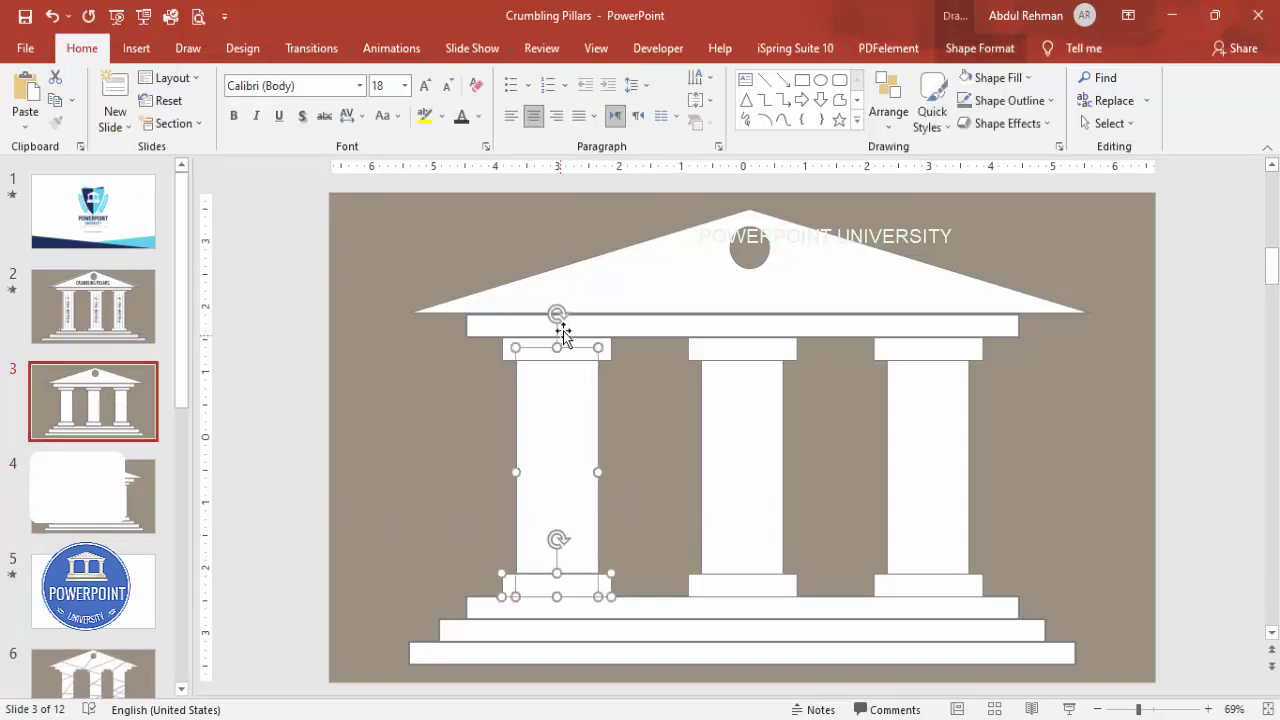
left_click(596, 340, "shift")
left_click(751, 575, "shift")
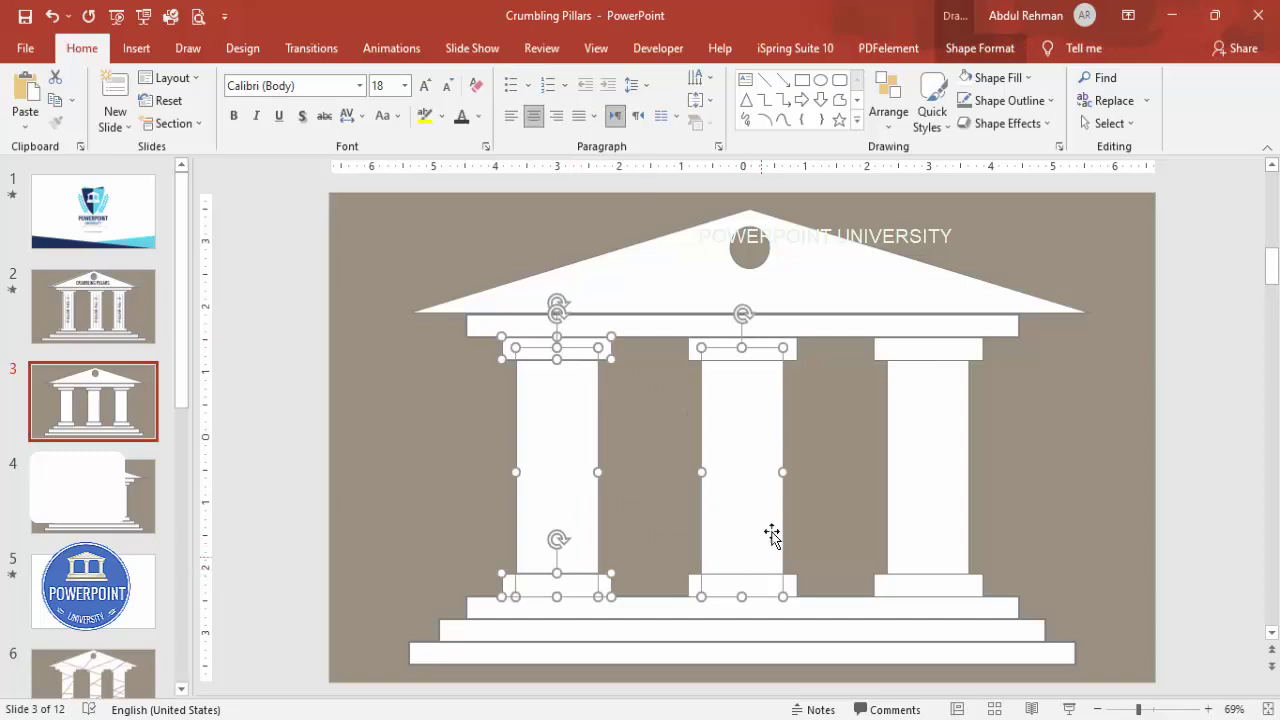
left_click(791, 581, "shift")
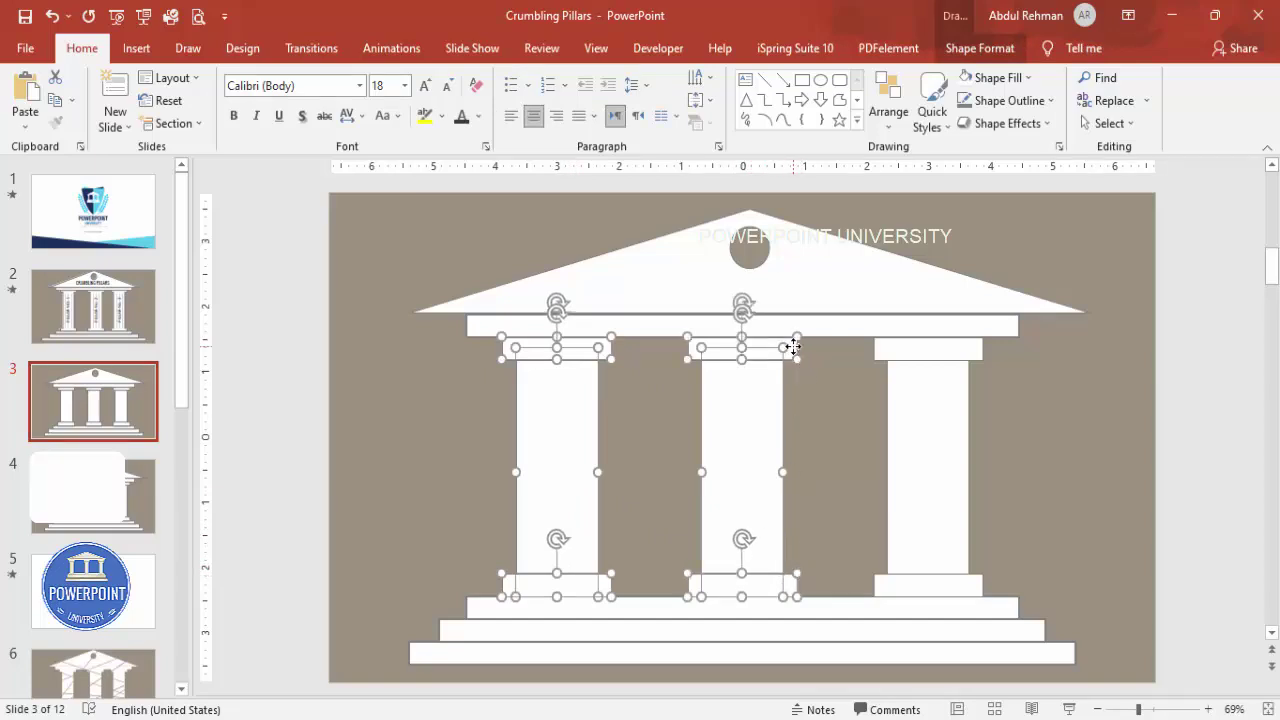
left_click(1043, 471)
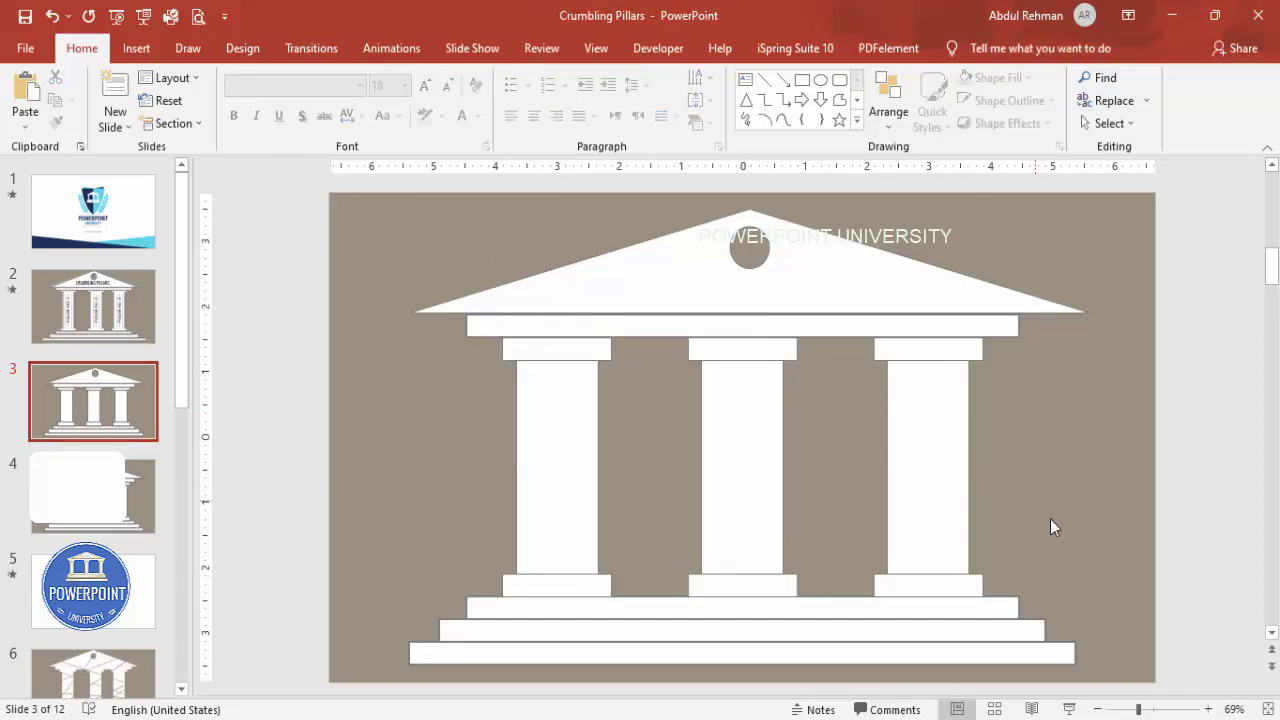
left_click_drag(1194, 606, 234, 163)
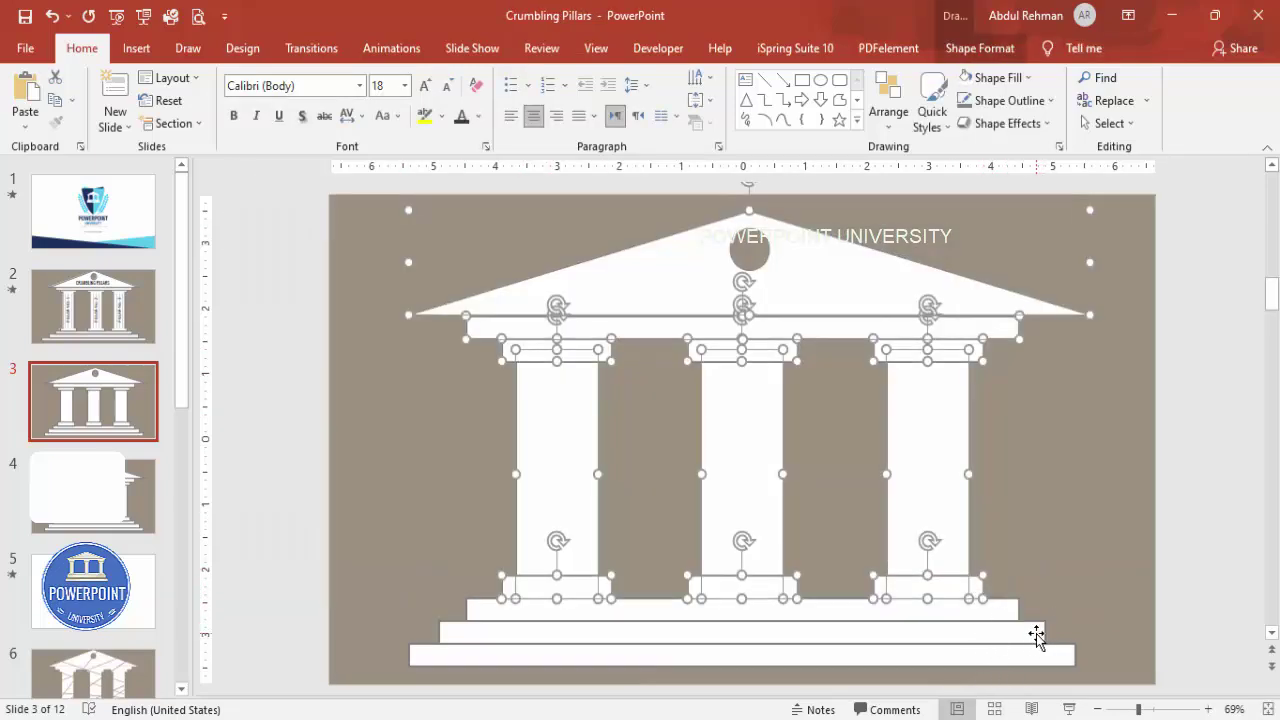
left_click(1146, 528)
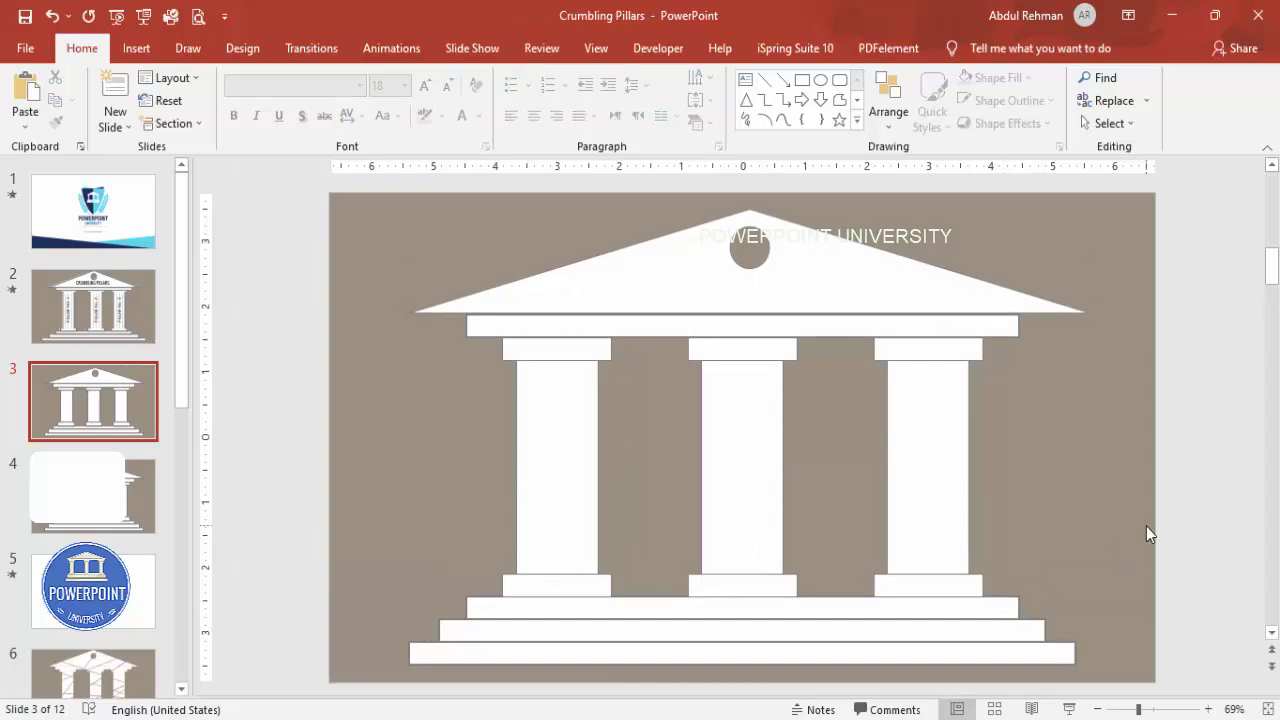
key("ctrl+a")
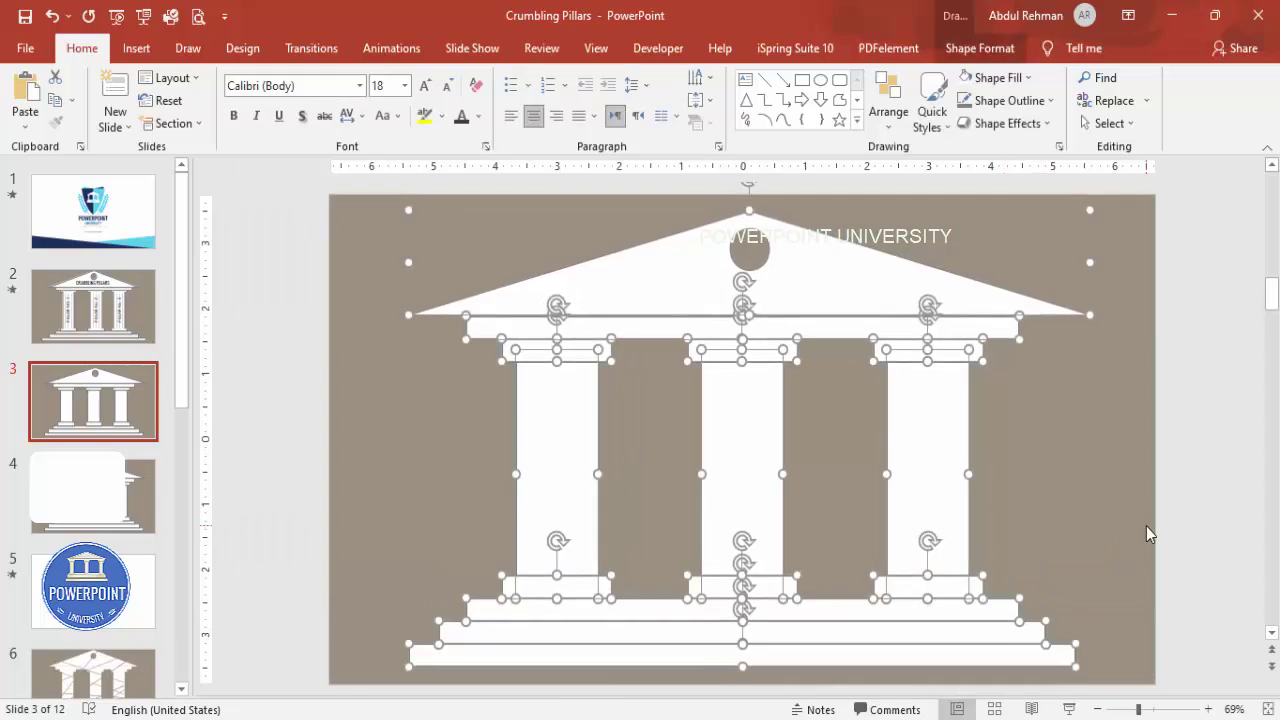
left_click(1058, 657, "shift")
left_click(1012, 636, "shift")
left_click(1008, 616, "shift")
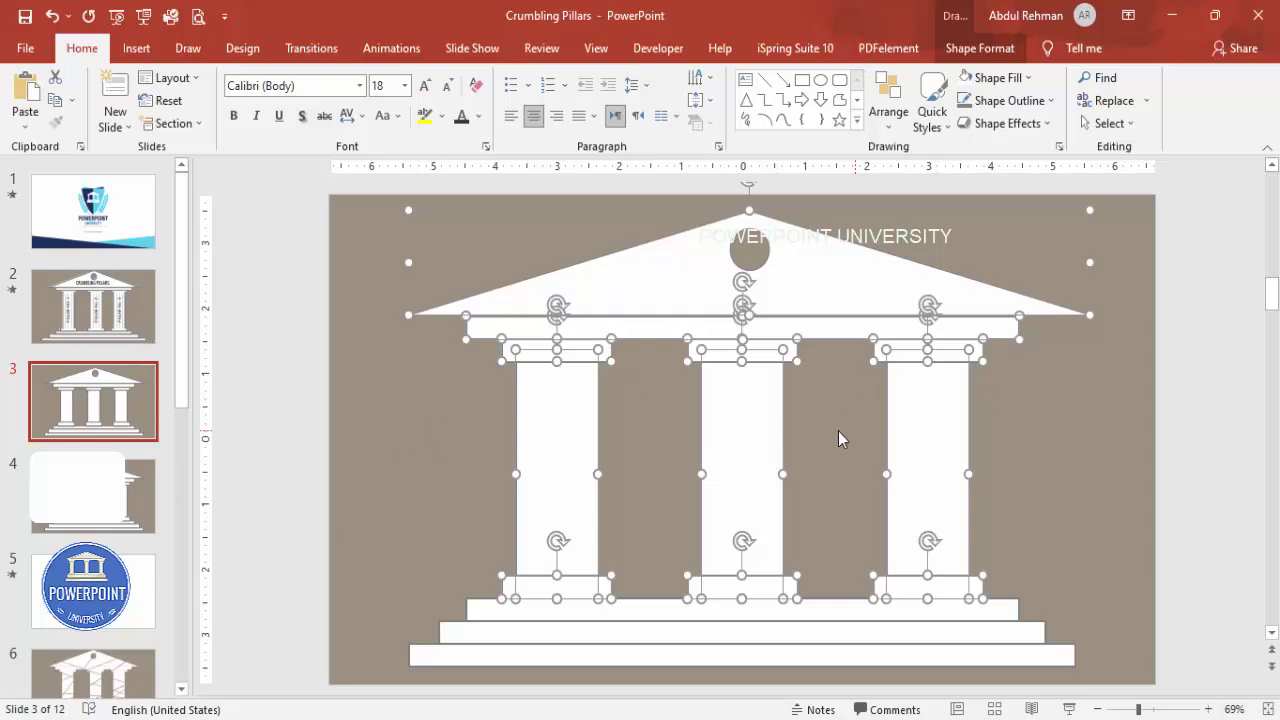
Union the selected shapes into one 5.92" × 10.99" white shape.
left_click(1001, 52)
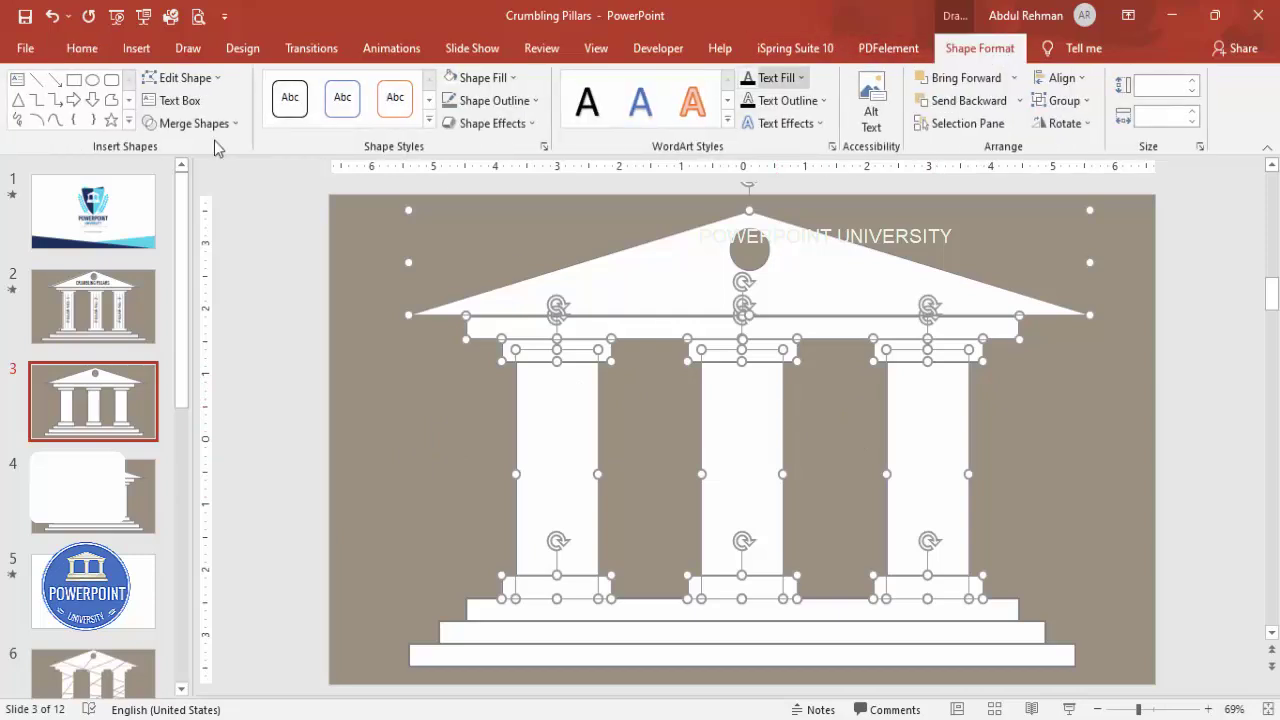
left_click(205, 123)
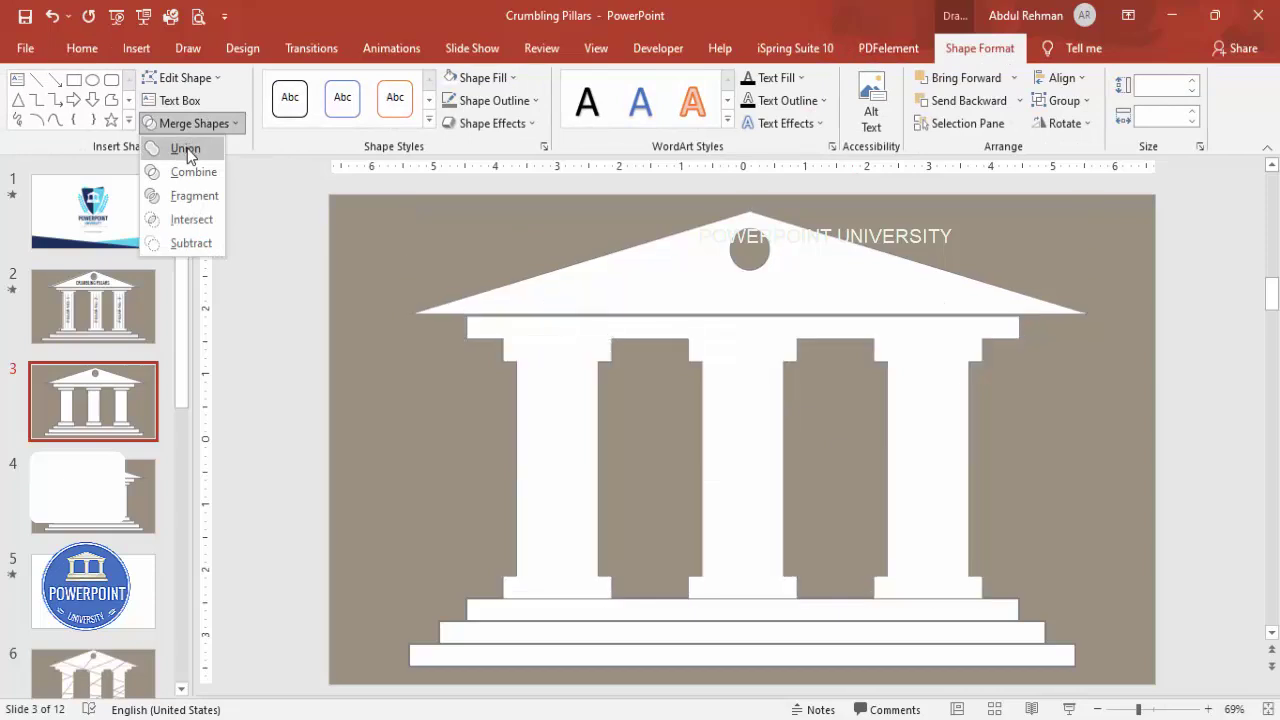
left_click(187, 150)
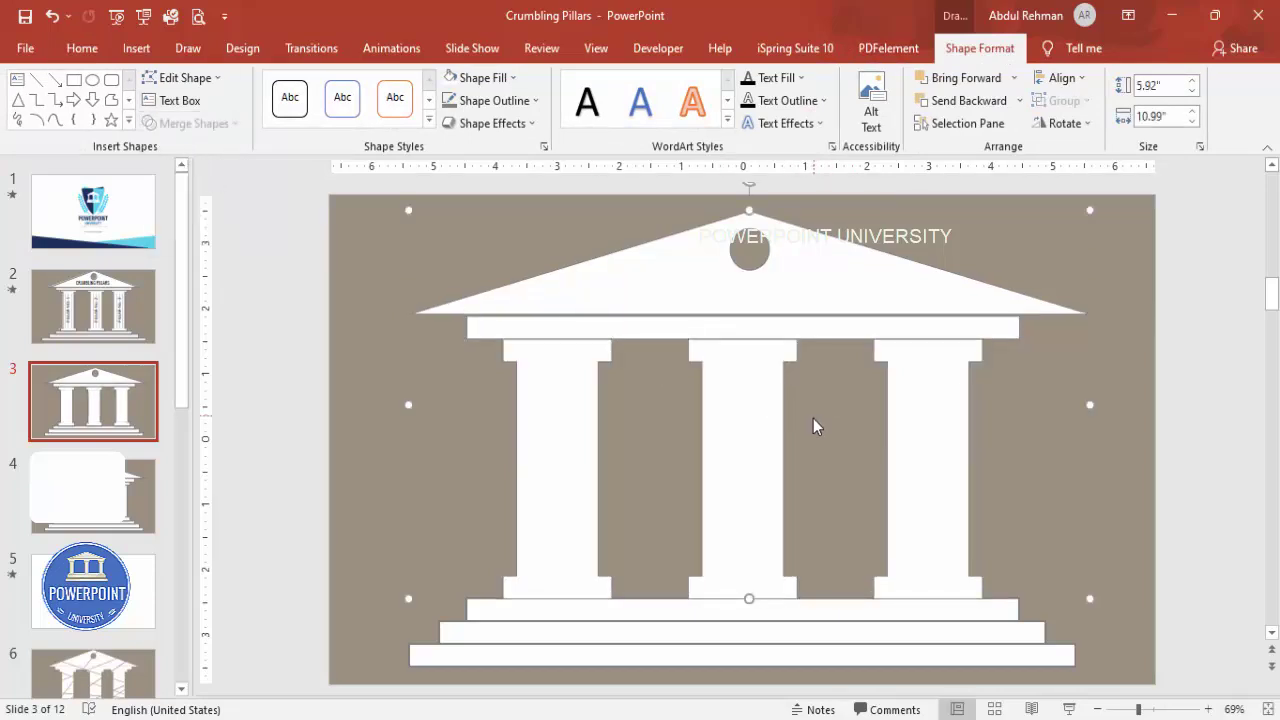
left_click(104, 418)
Duplicate the temple slide again as slide 4, then go back to slide 3.
right_click(104, 418)
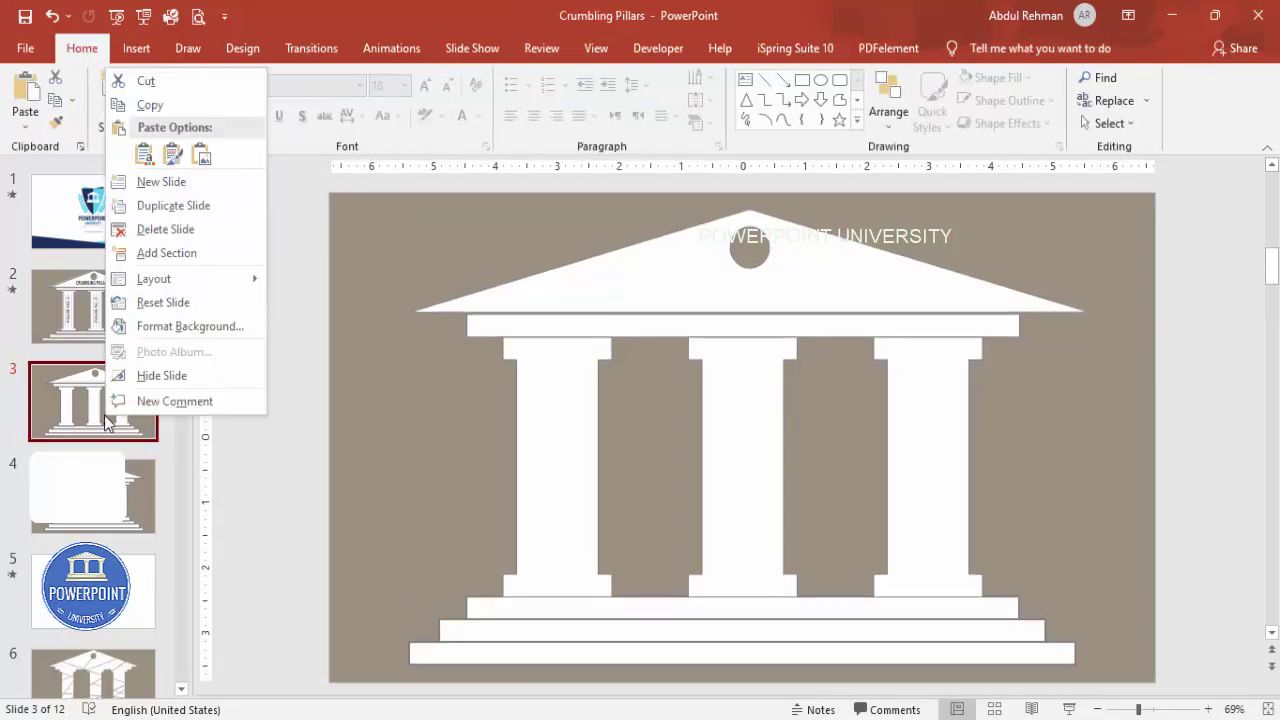
left_click(170, 207)
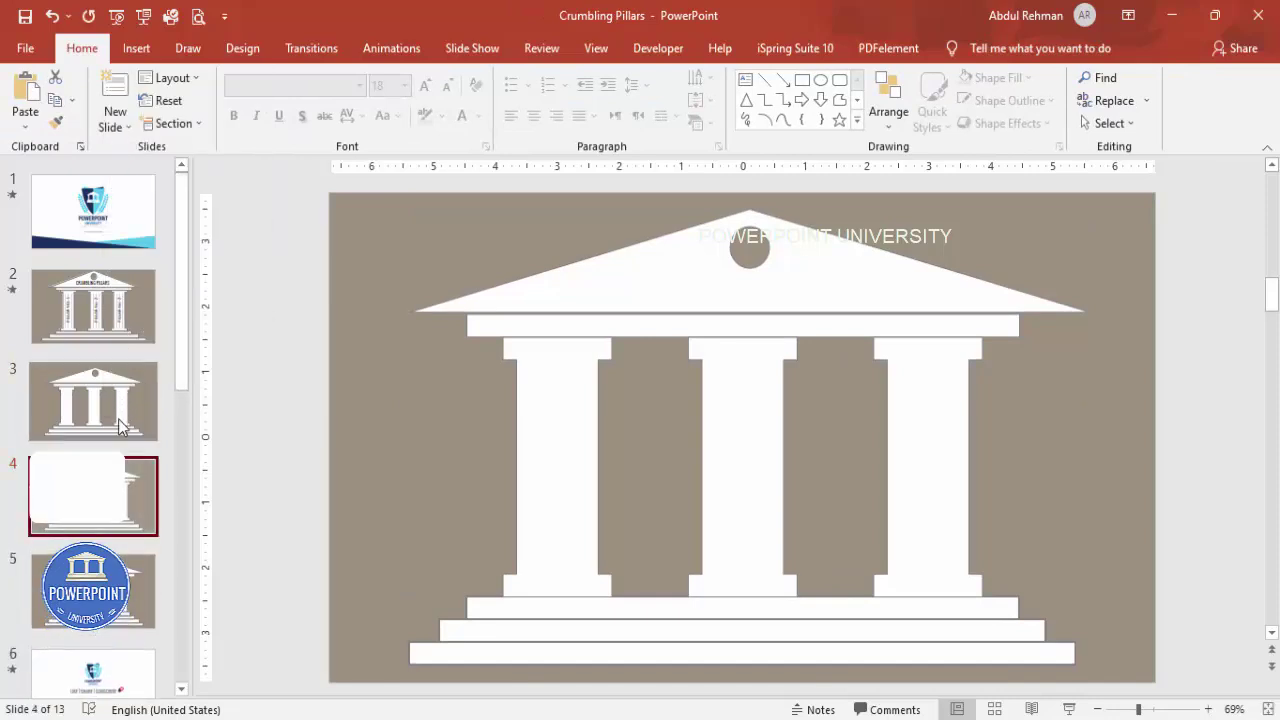
left_click(125, 560)
left_click(115, 495)
left_click(113, 410)
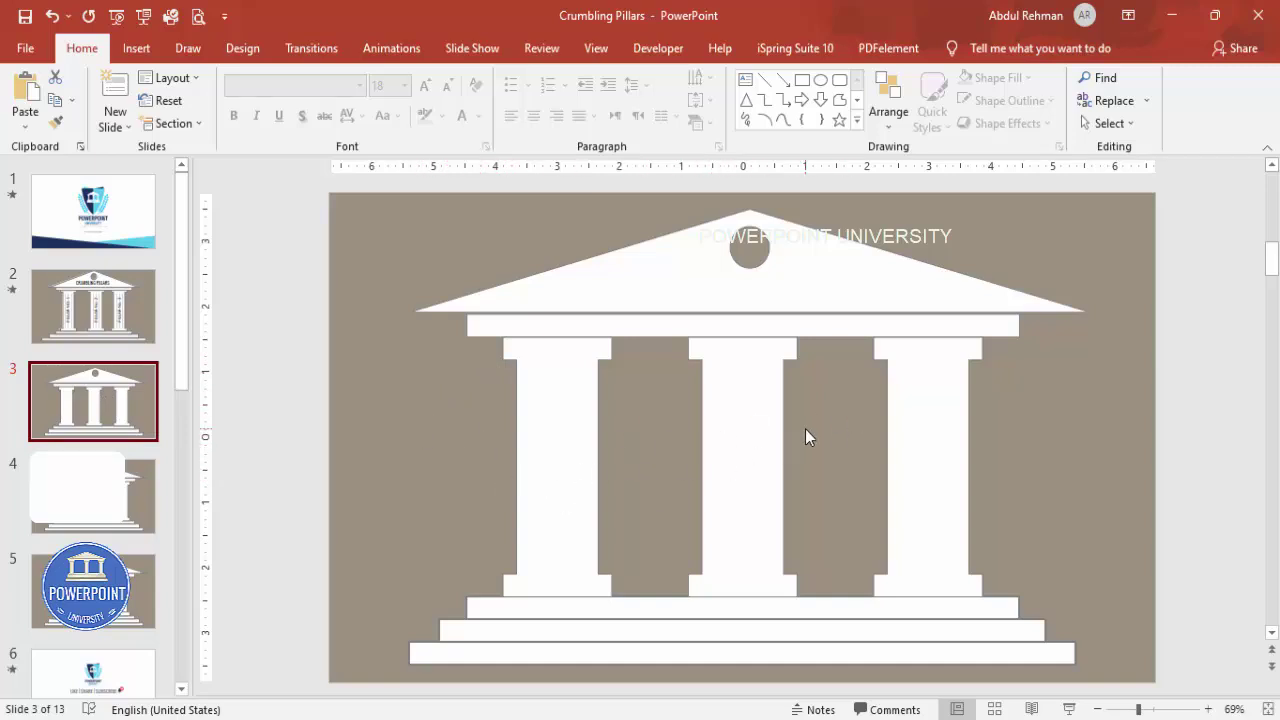
Draw a tall thin rectangle on the slide's left and remove its outline.
left_click(136, 48)
left_click(300, 111)
left_click(296, 270)
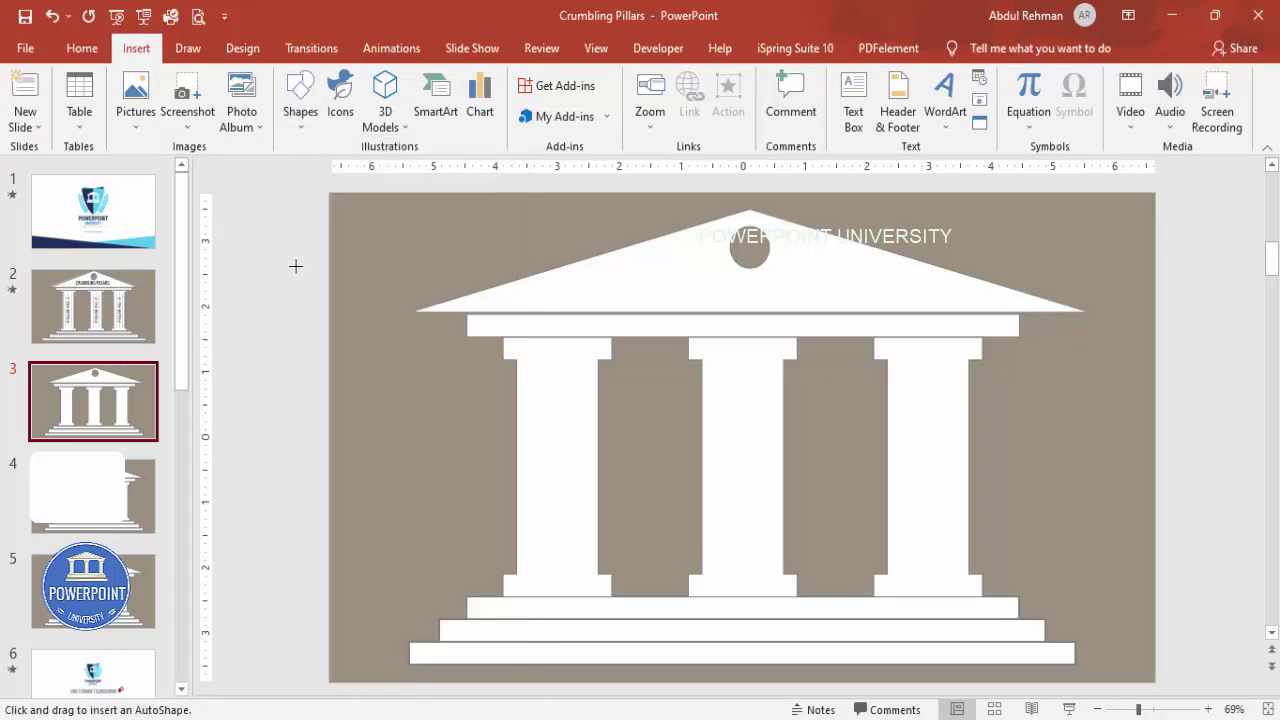
left_click_drag(410, 233, 409, 643)
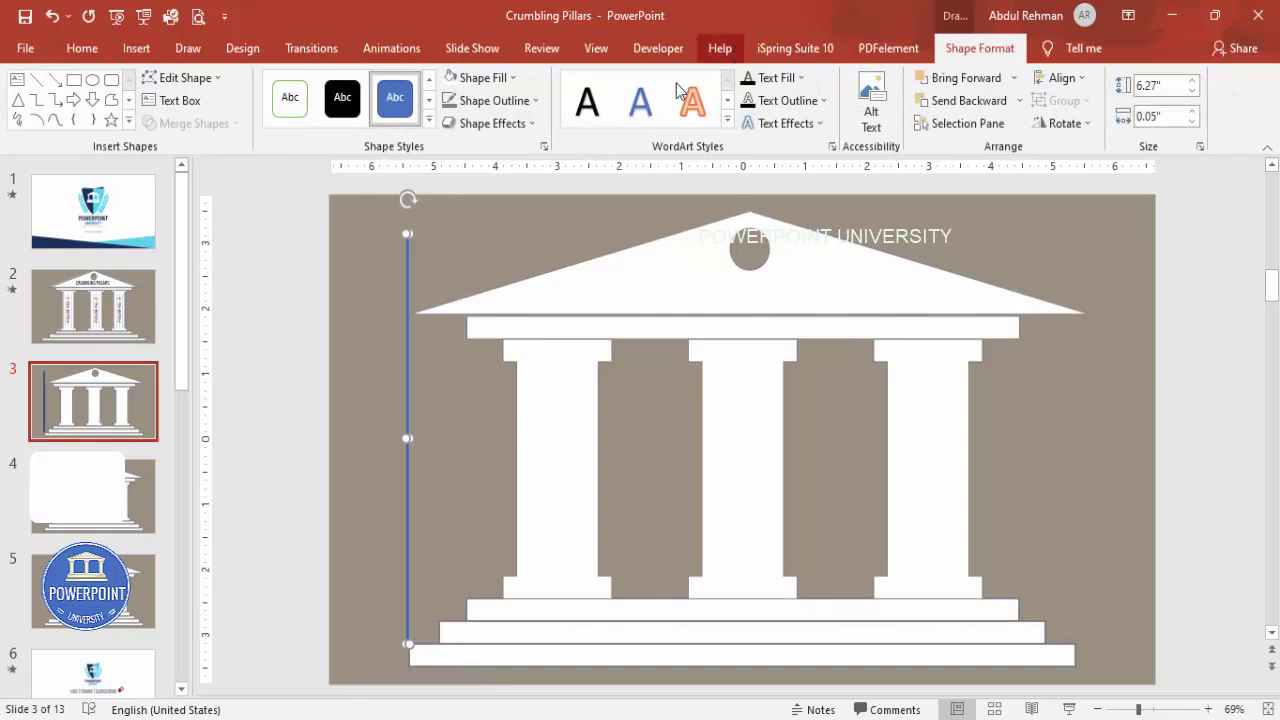
left_click(495, 100)
left_click(489, 312)
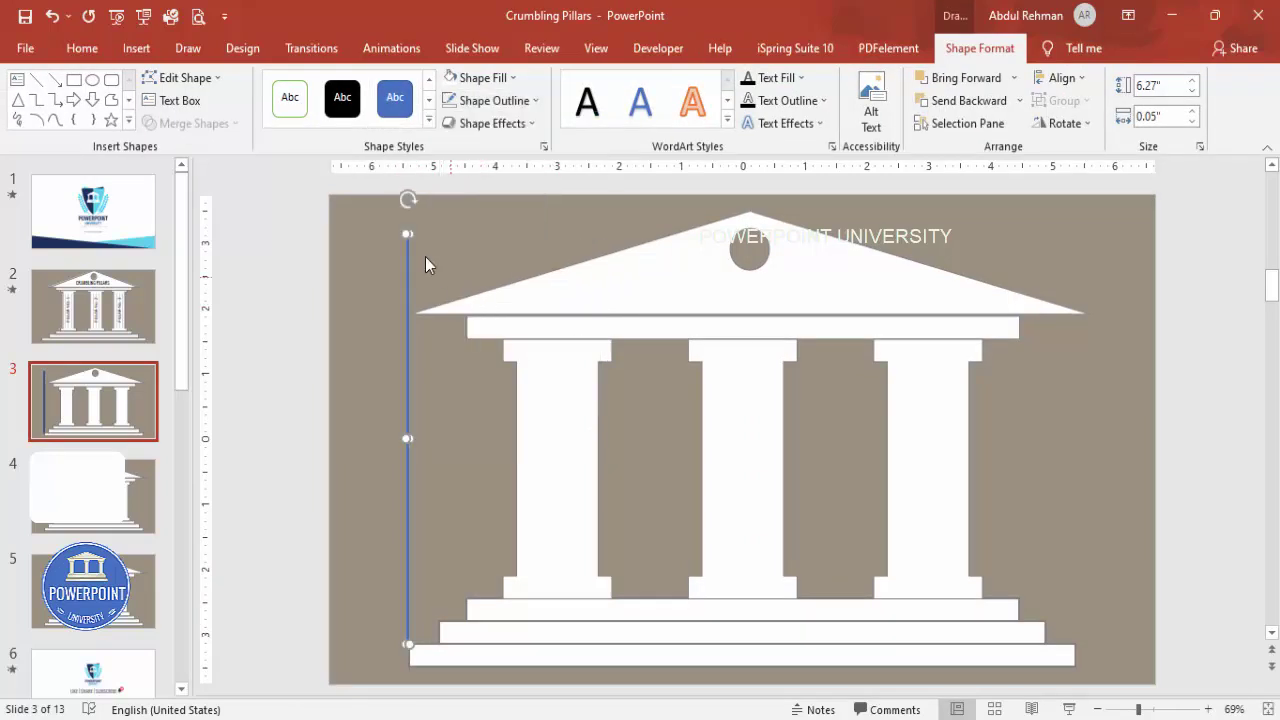
Move the thin bar onto the temple and tilt it into a diagonal crack line.
left_click_drag(405, 259, 659, 337)
left_click_drag(663, 271, 1025, 361)
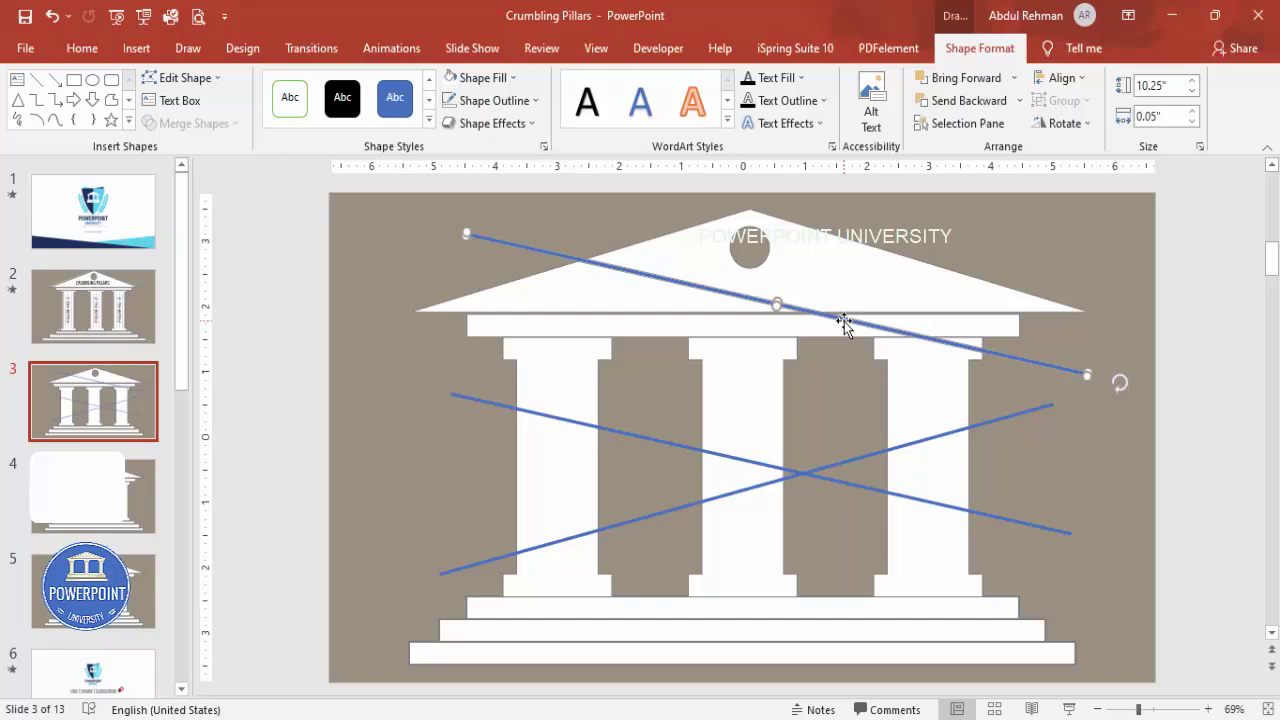
left_click(1096, 586)
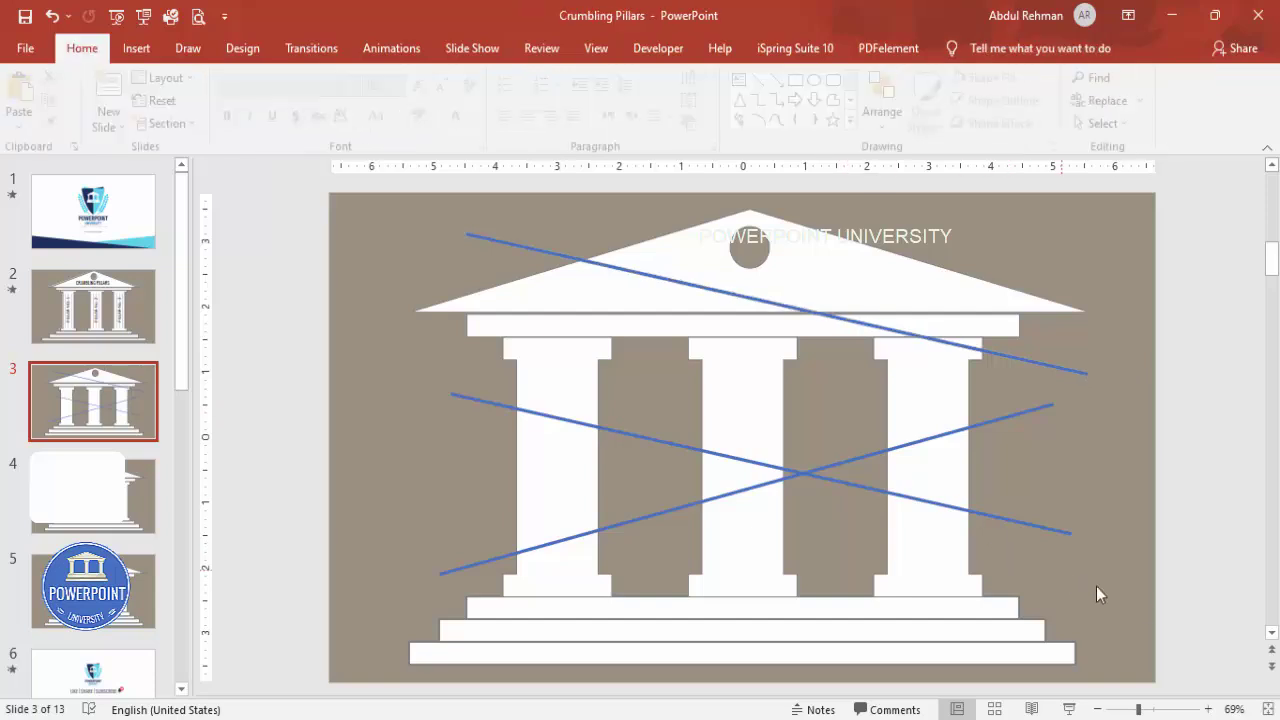